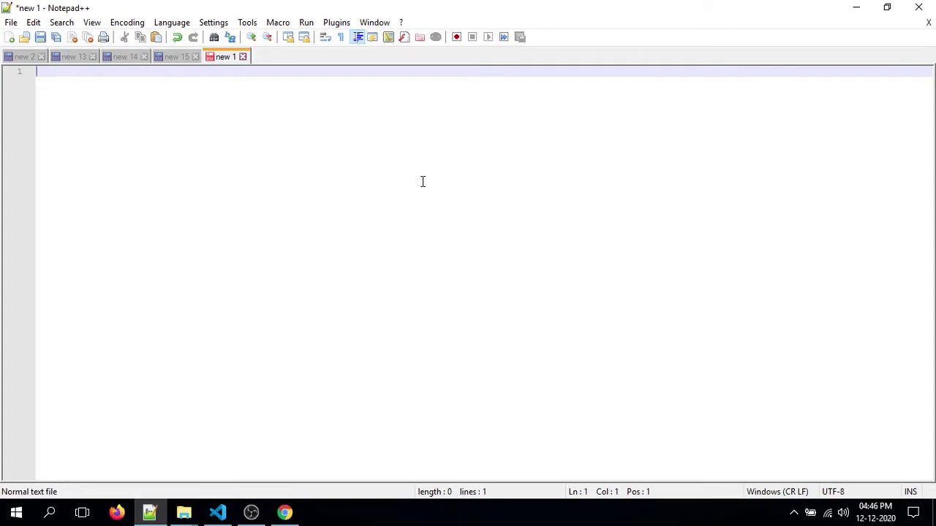
Switch from the empty Notepad++ note to the browser's MongoDB 'Create your account' page.
{"action": "left_click", "coordinate": [285, 513]}
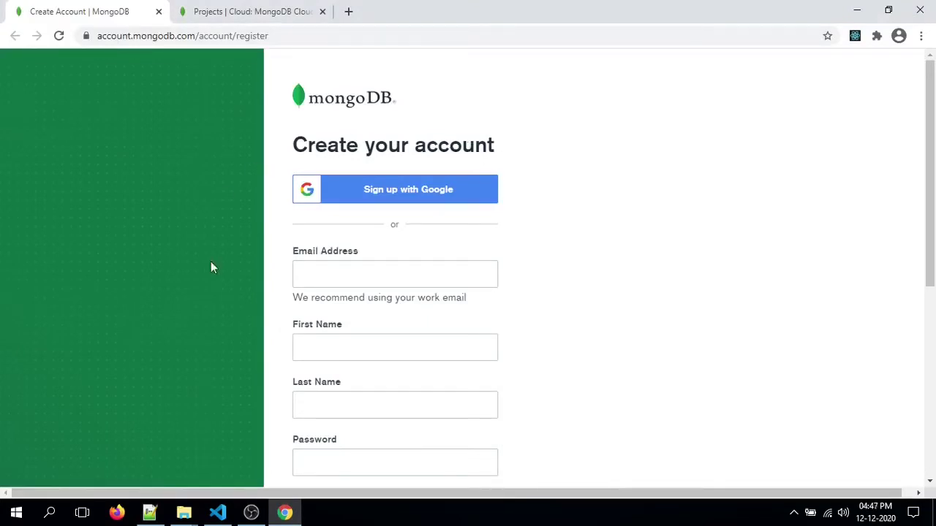
Go to the organization's empty Projects list in MongoDB Cloud and start a new project.
{"action": "left_click", "coordinate": [270, 8]}
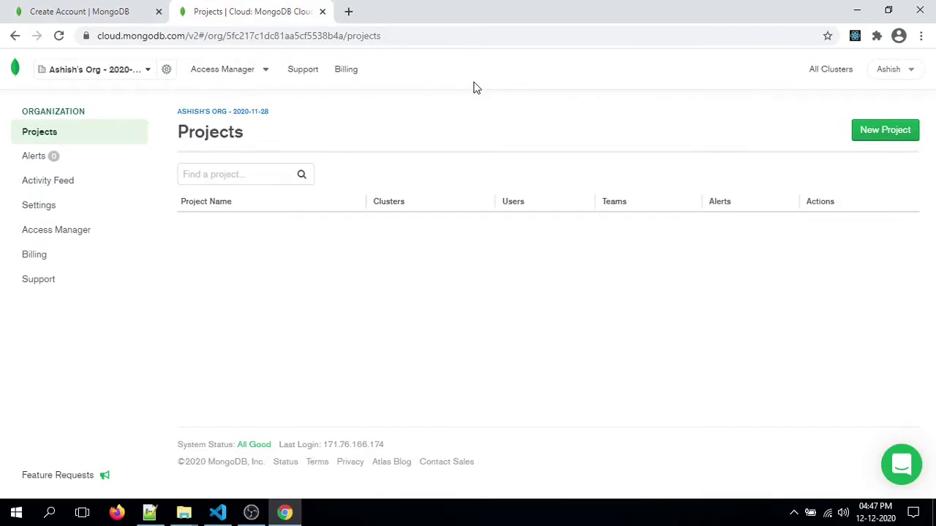
{"action": "left_click", "coordinate": [882, 138]}
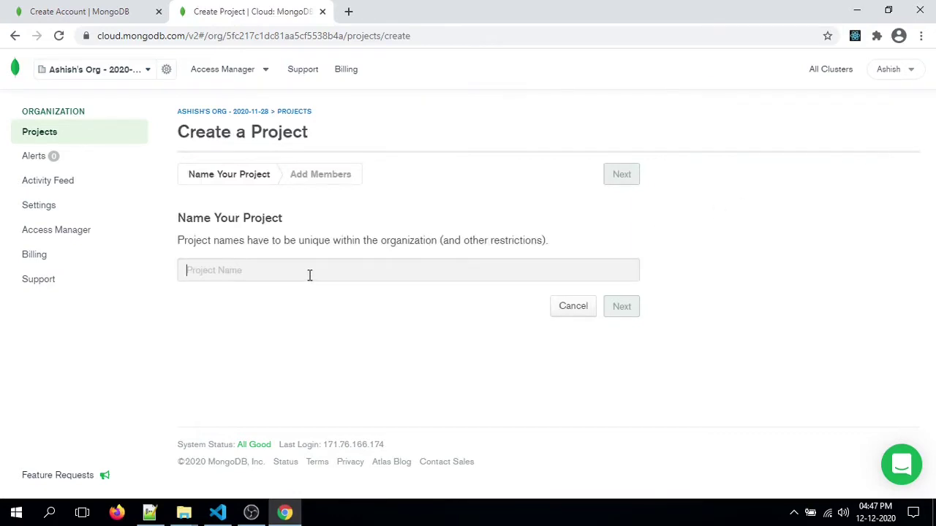
Create the project 'first mongo atlas project' with default members and begin building its cluster.
{"action": "type", "text": "fir"}
{"action": "type", "text": "stmonbo"}
{"action": "key", "text": "BackSpace"}
{"action": "key", "text": "BackSpace"}
{"action": "key", "text": "BackSpace"}
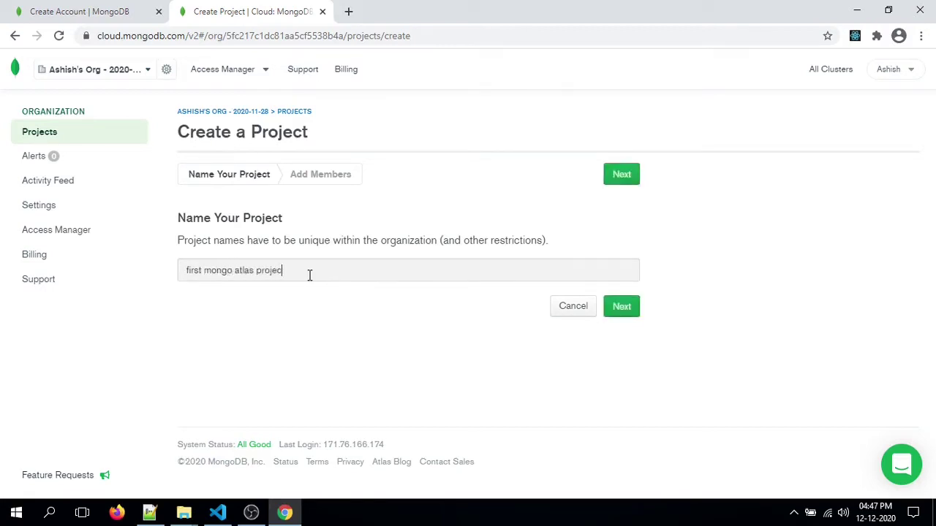
{"action": "left_click", "coordinate": [621, 306]}
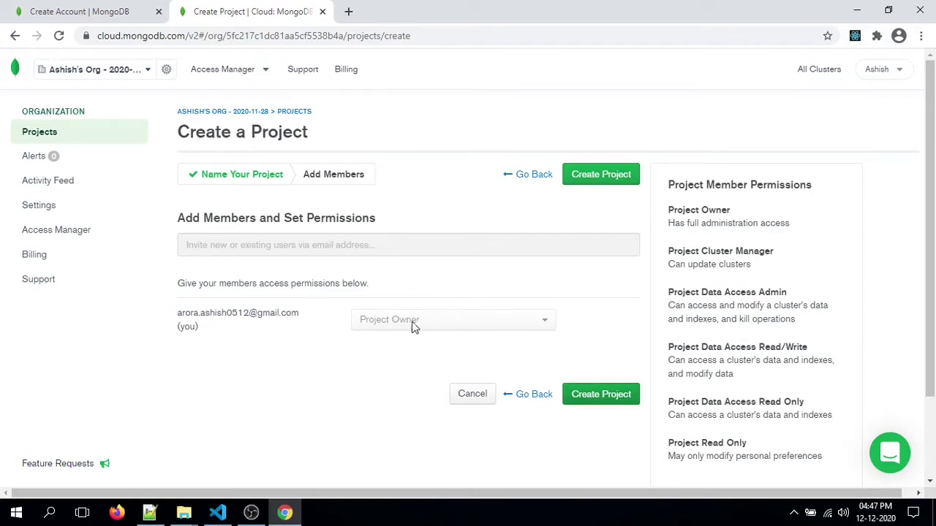
{"action": "left_click", "coordinate": [589, 407]}
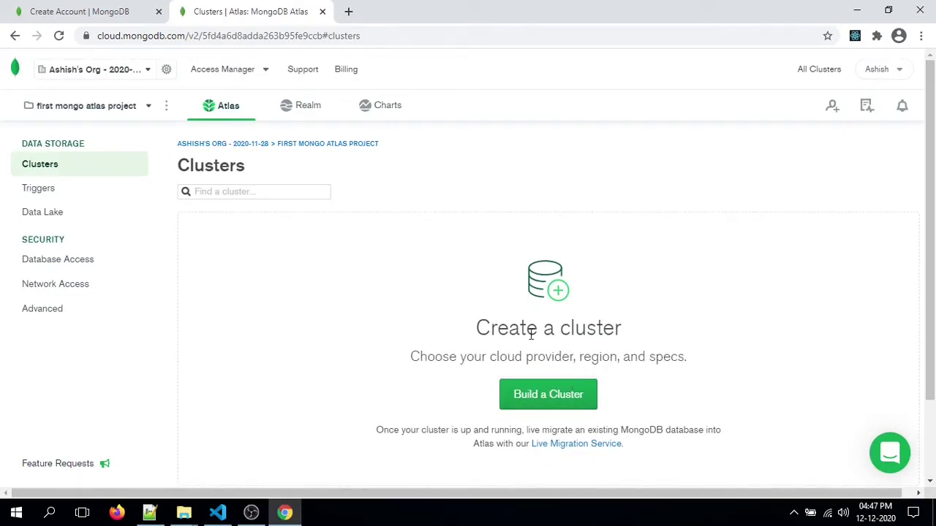
{"action": "left_click", "coordinate": [548, 401]}
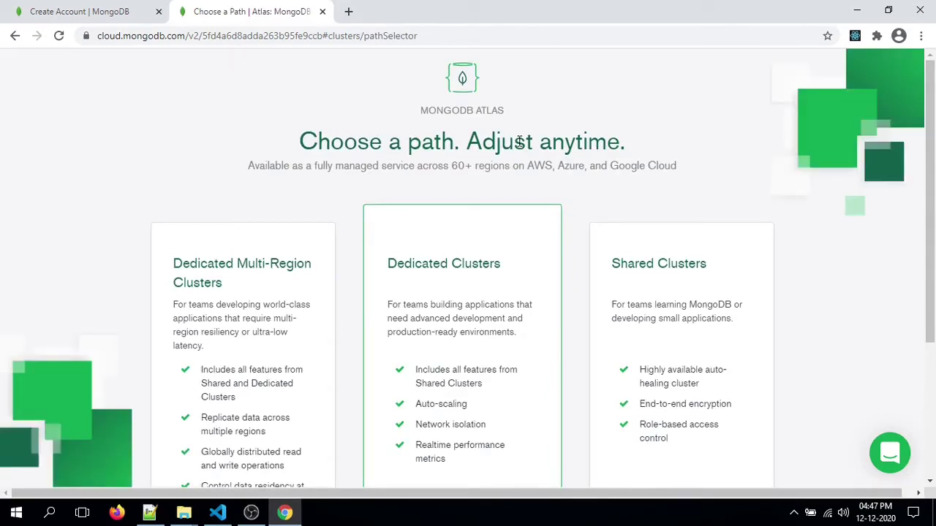
Choose the free shared M0 Sandbox cluster, Cluster0, on AWS N. Virginia and create it.
{"action": "scroll", "coordinate": [558, 211], "scroll_direction": "down", "scroll_amount": 3}
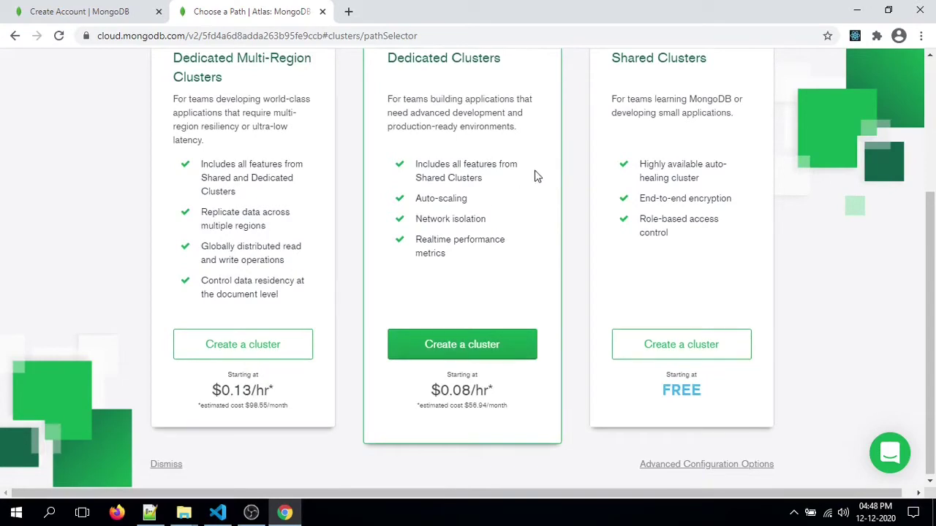
{"action": "left_click", "coordinate": [690, 348]}
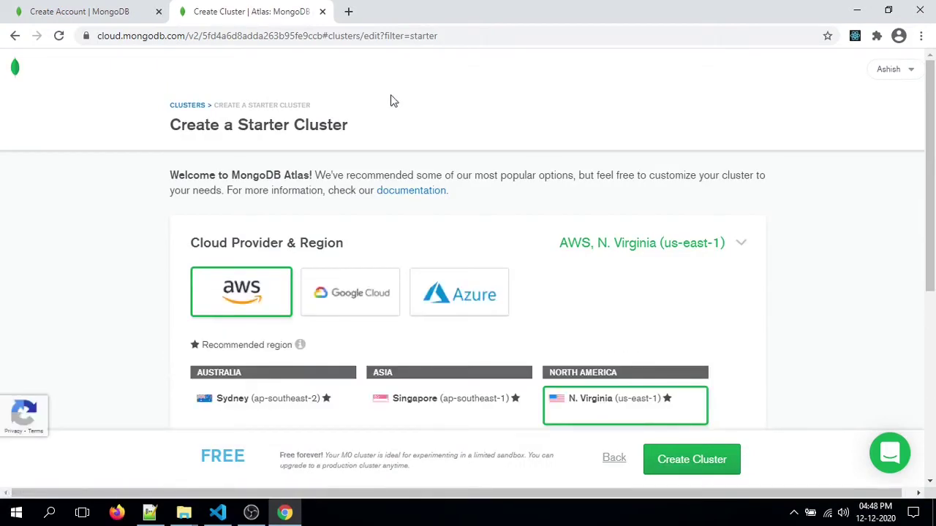
{"action": "scroll", "coordinate": [391, 103], "scroll_direction": "down", "scroll_amount": 4}
{"action": "scroll", "coordinate": [782, 336], "scroll_direction": "down", "scroll_amount": 2}
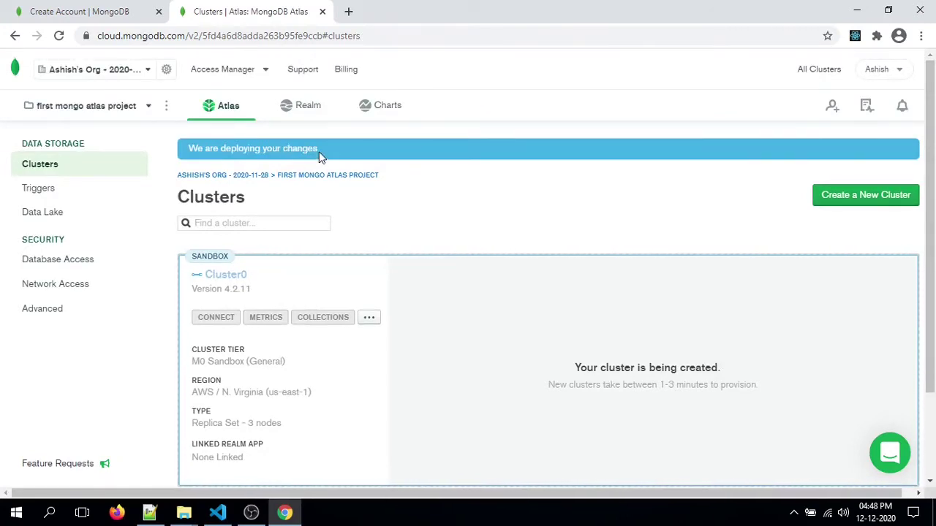
Launch MongoDB Compass by searching 'mongodb' in the Start menu.
{"action": "key", "text": "super"}
{"action": "type", "text": "mongo"}
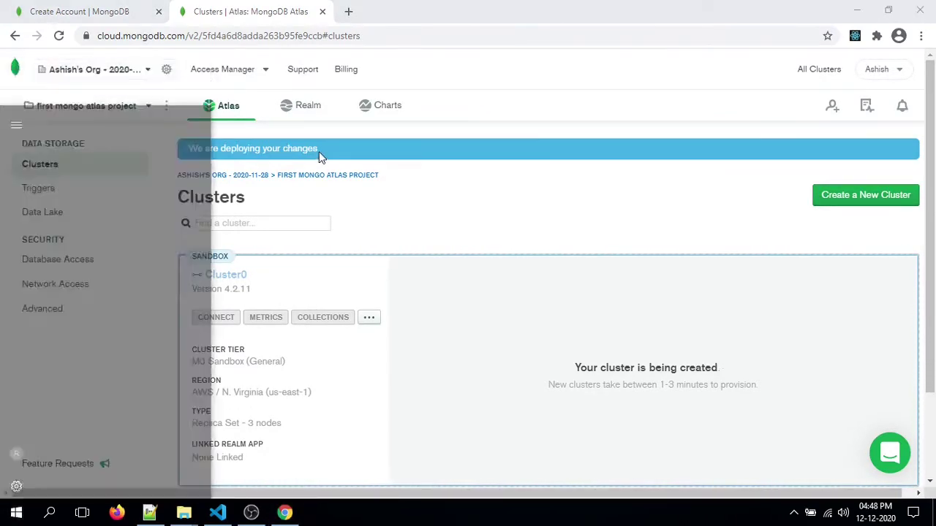
{"action": "type", "text": "db"}
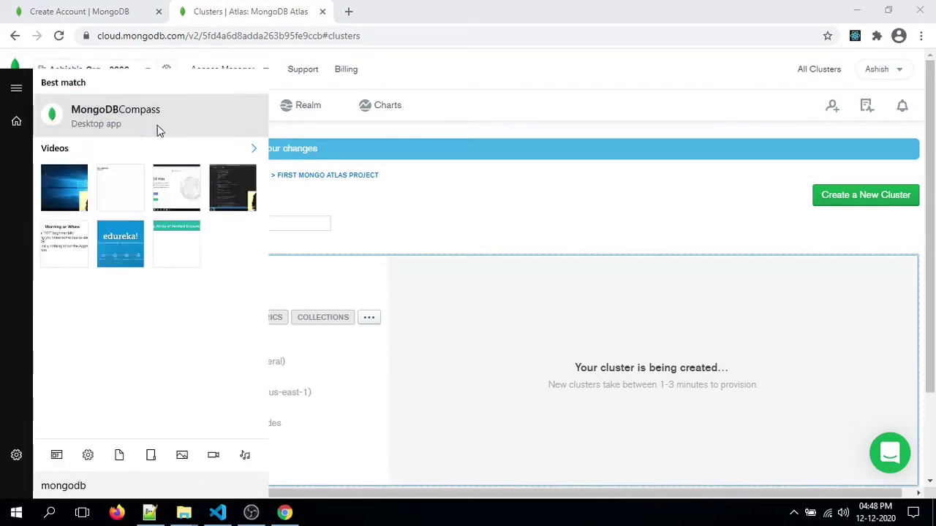
{"action": "left_click", "coordinate": [157, 129]}
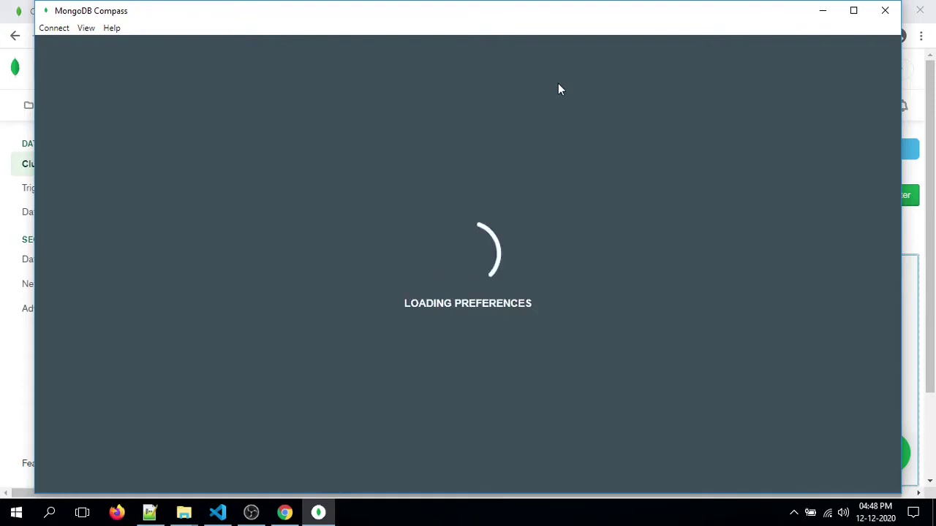
Minimize and restore Compass repeatedly while it loads, until the New Connection screen appears.
{"action": "left_click", "coordinate": [823, 10]}
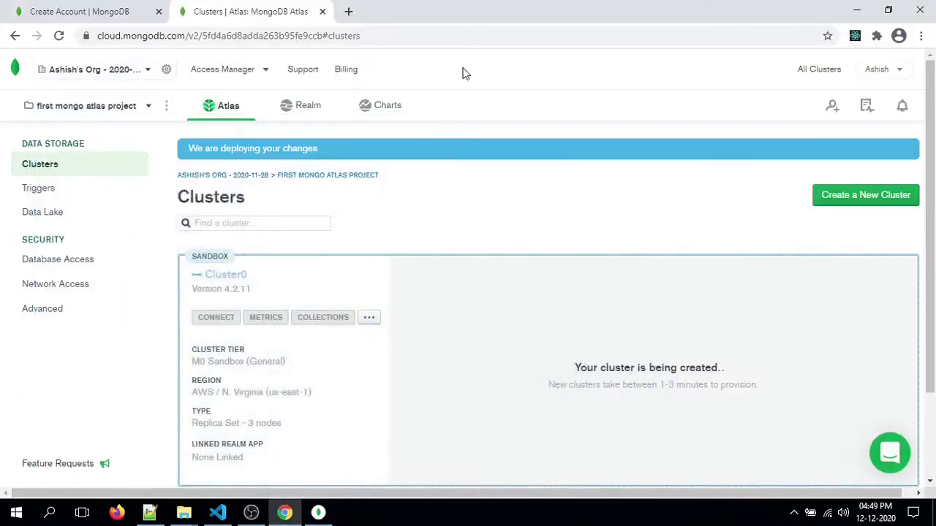
{"action": "left_click", "coordinate": [318, 513]}
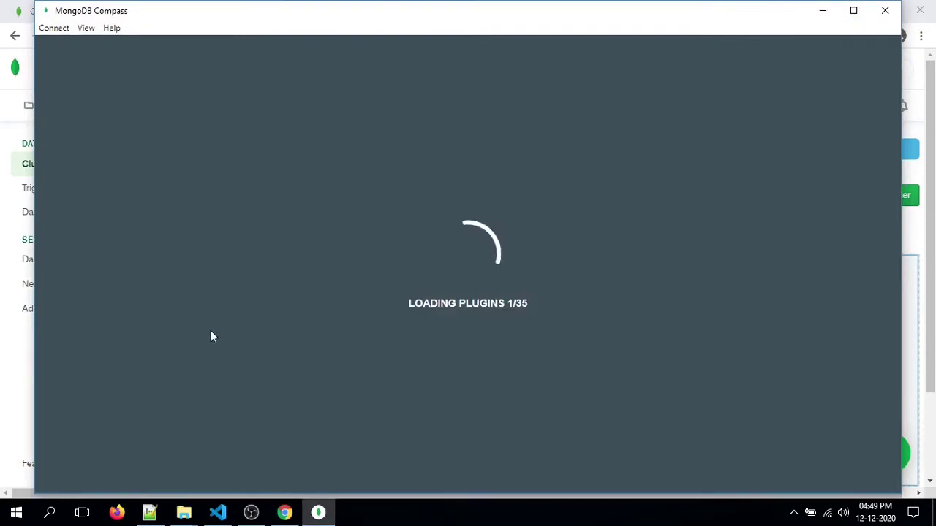
{"action": "left_click", "coordinate": [823, 12]}
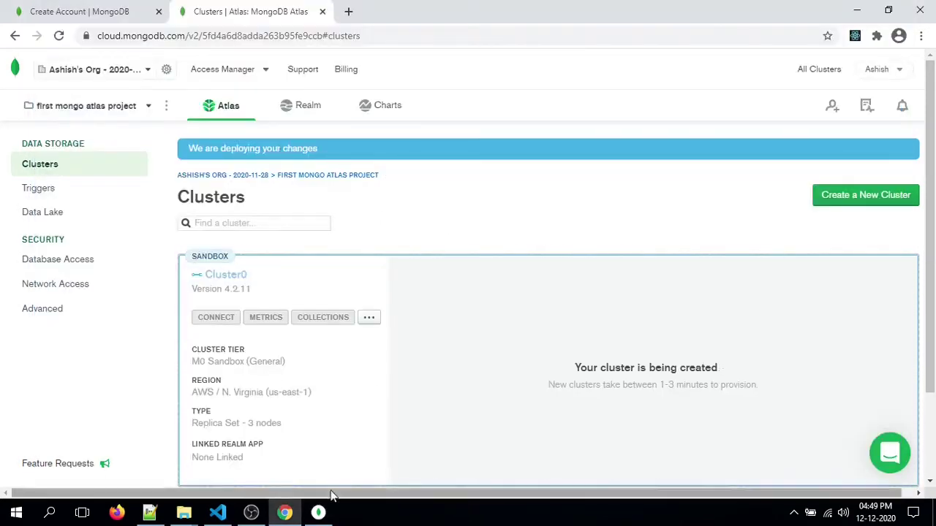
{"action": "left_click", "coordinate": [318, 513]}
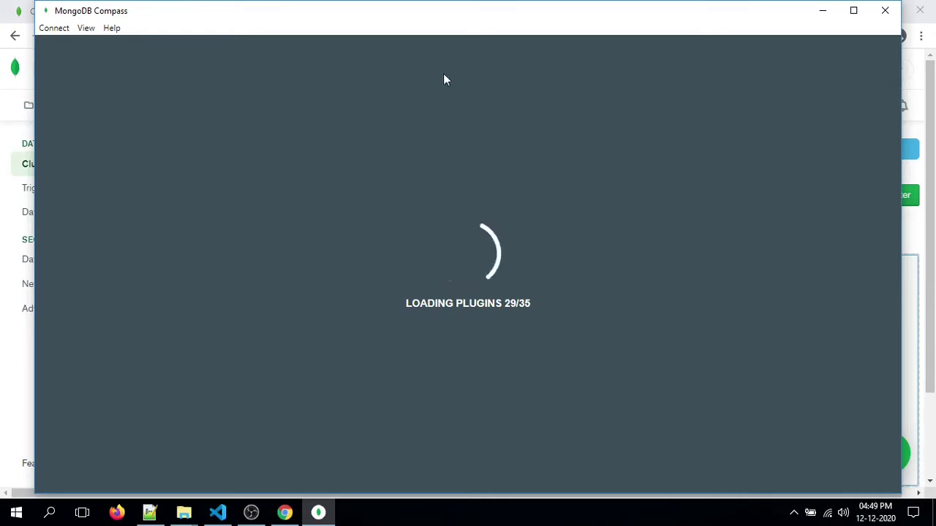
{"action": "left_click", "coordinate": [819, 21]}
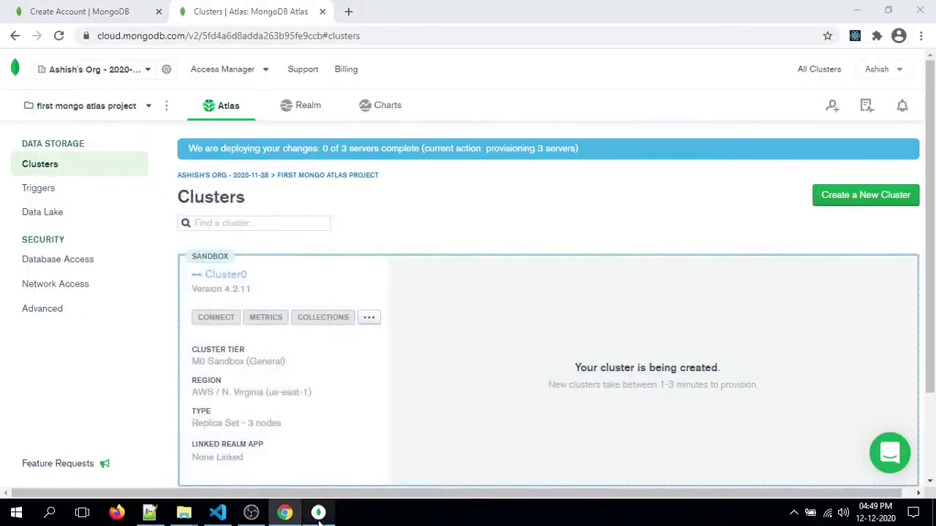
{"action": "mouse_move", "coordinate": [320, 516]}
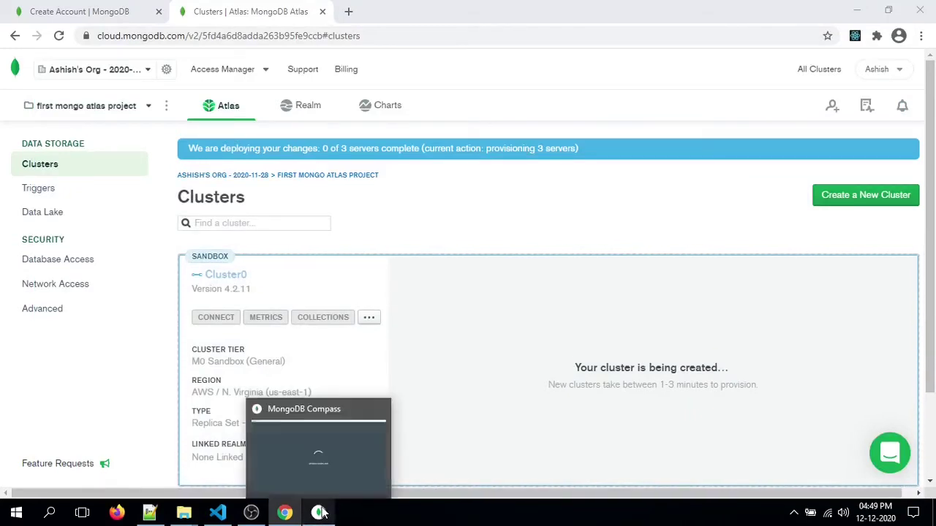
{"action": "left_click", "coordinate": [321, 441]}
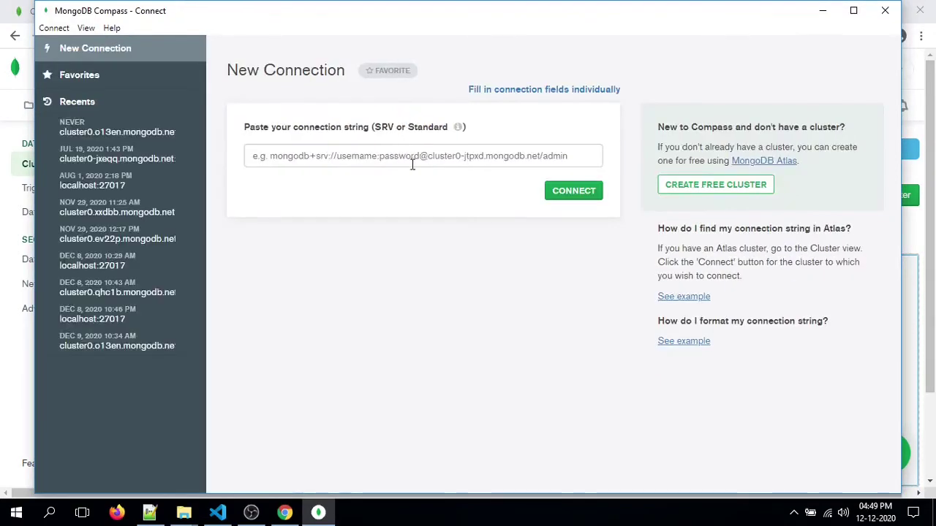
Connect Compass to the local server using the connection string mongodb://localhost.
{"action": "left_click", "coordinate": [412, 162]}
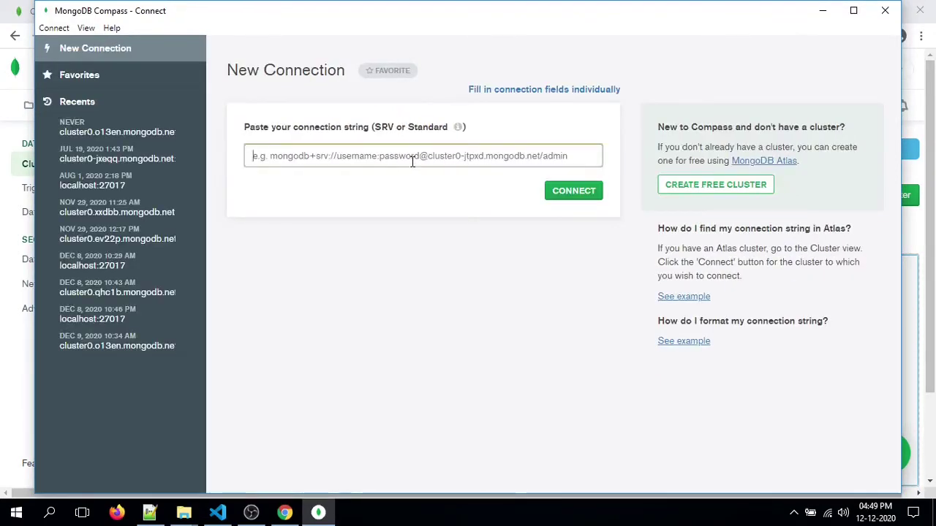
{"action": "type", "text": "mongodb/"}
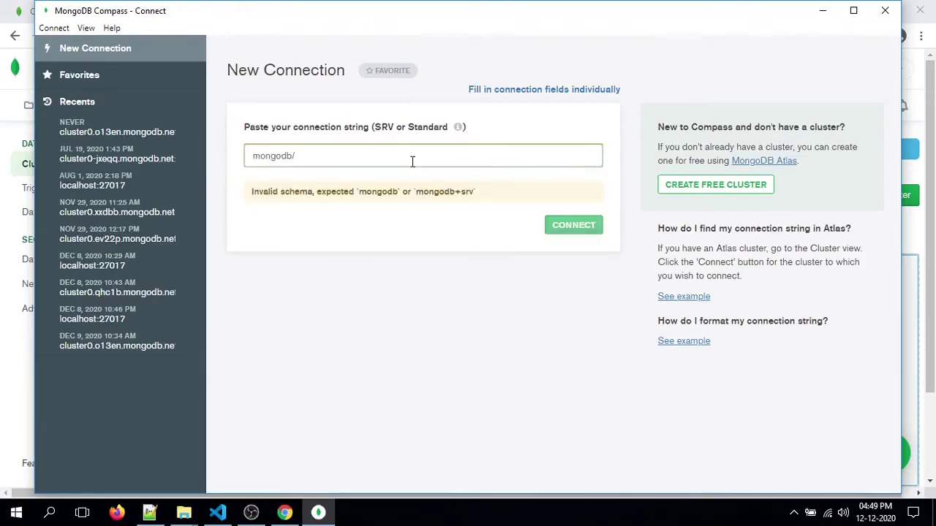
{"action": "key", "text": "BackSpace"}
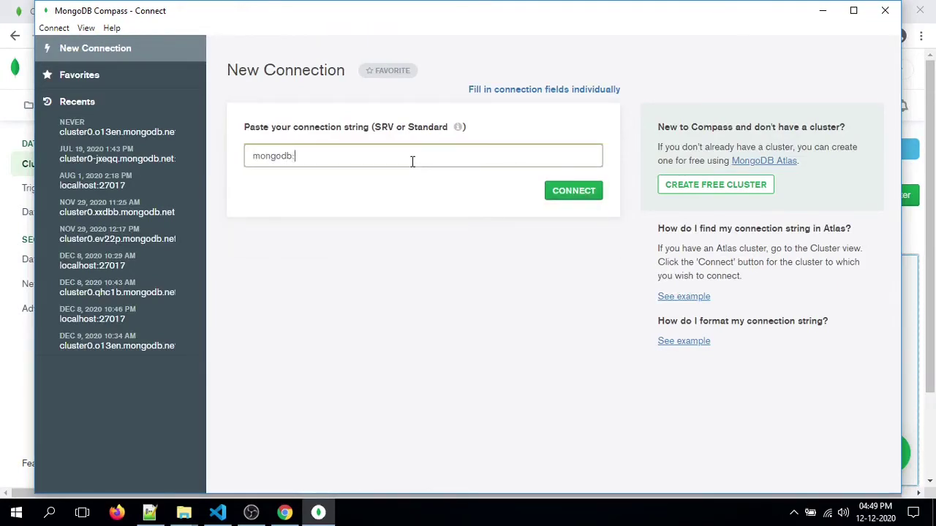
{"action": "type", "text": "://localhost"}
{"action": "left_click", "coordinate": [584, 199]}
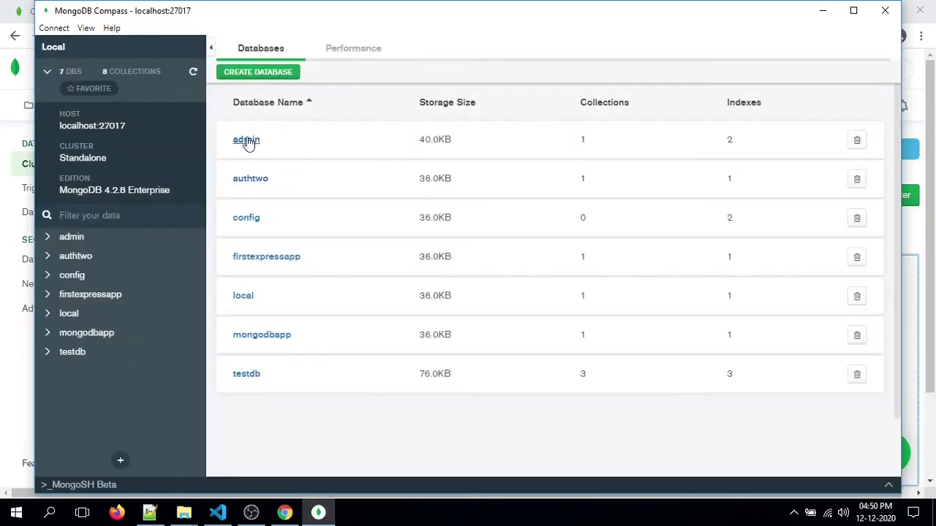
Open the firstexpressapp database and briefly check the Atlas cluster's deployment progress.
{"action": "left_click", "coordinate": [268, 260]}
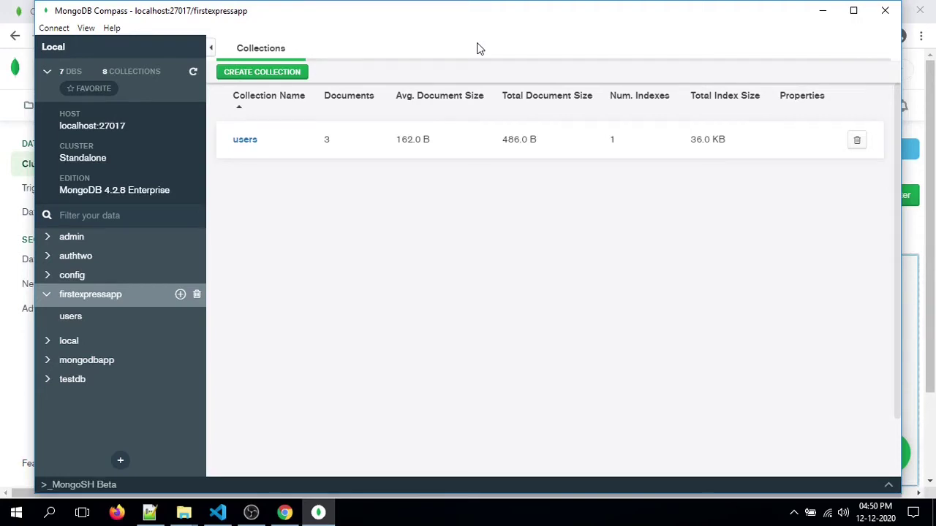
{"action": "left_click", "coordinate": [2, 128]}
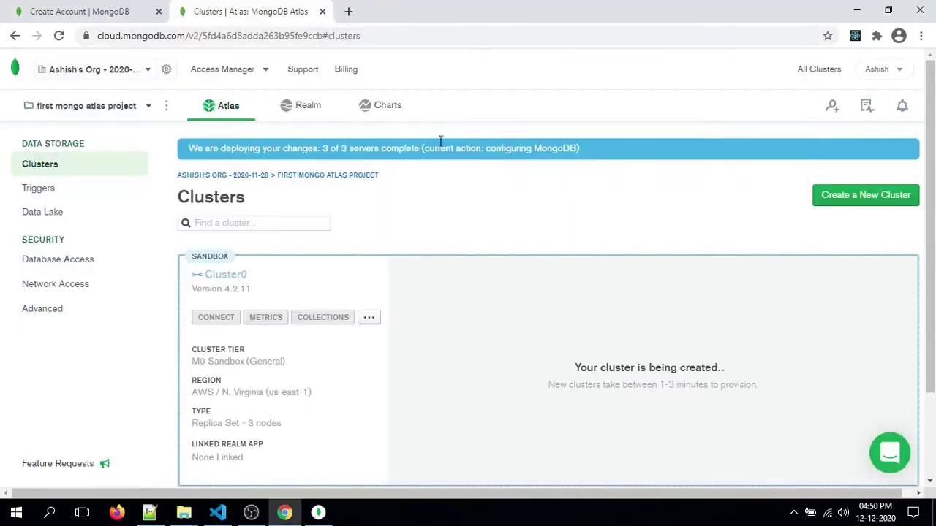
{"action": "left_click", "coordinate": [318, 512]}
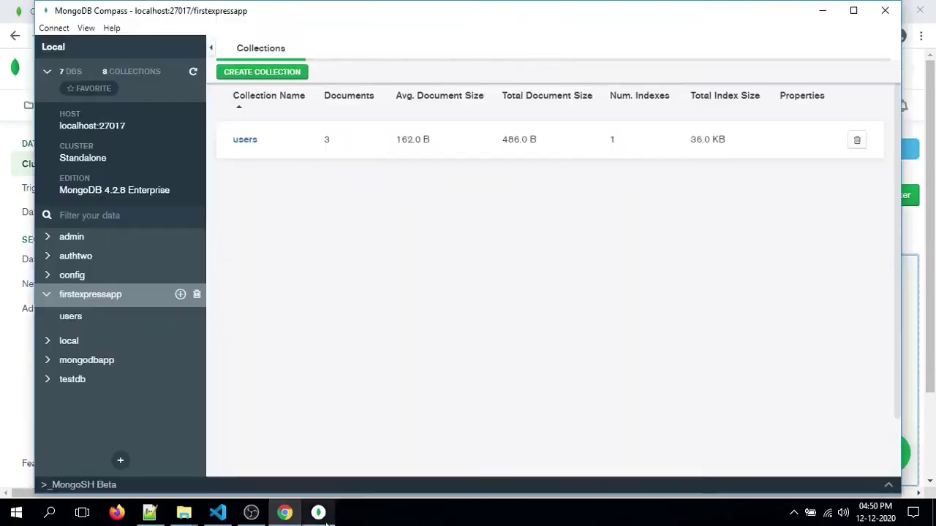
Start and cancel a new collection, then open the users collection's three documents.
{"action": "left_click", "coordinate": [266, 73]}
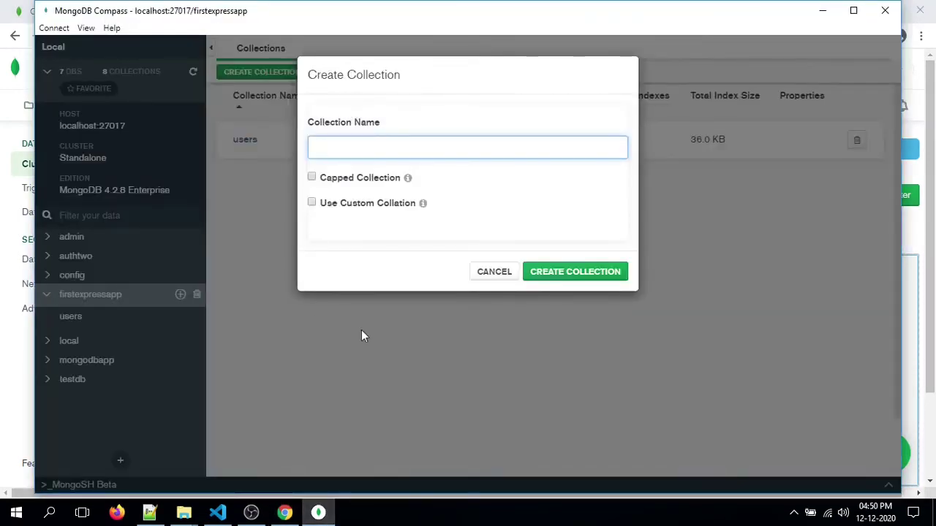
{"action": "left_click", "coordinate": [498, 272]}
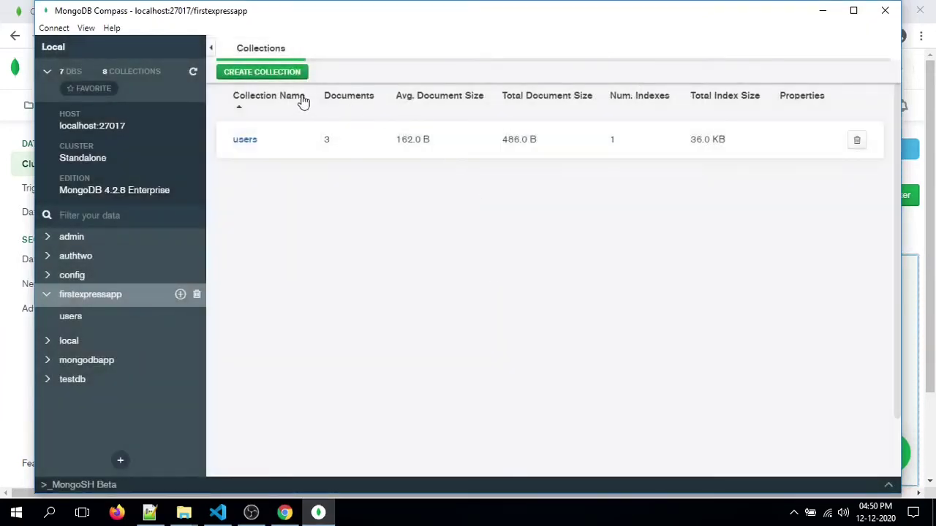
{"action": "left_click", "coordinate": [245, 141]}
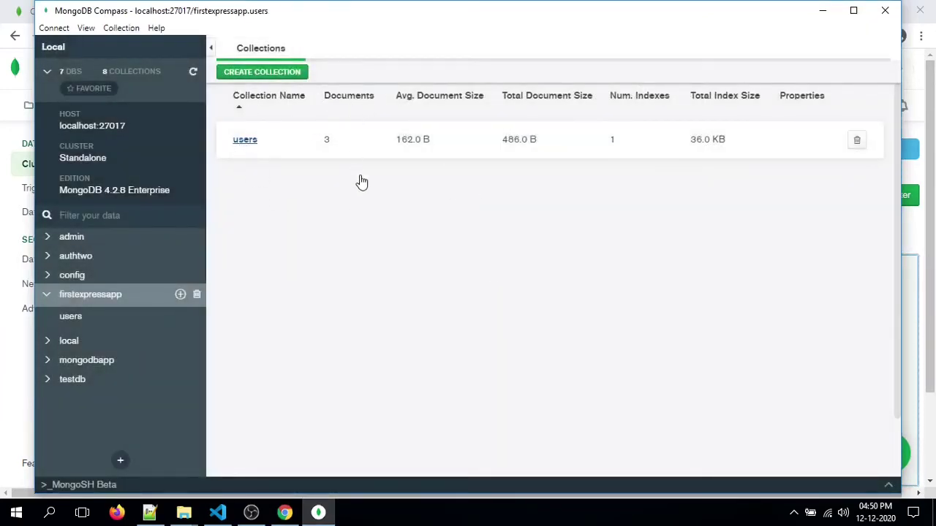
{"action": "left_click", "coordinate": [248, 139]}
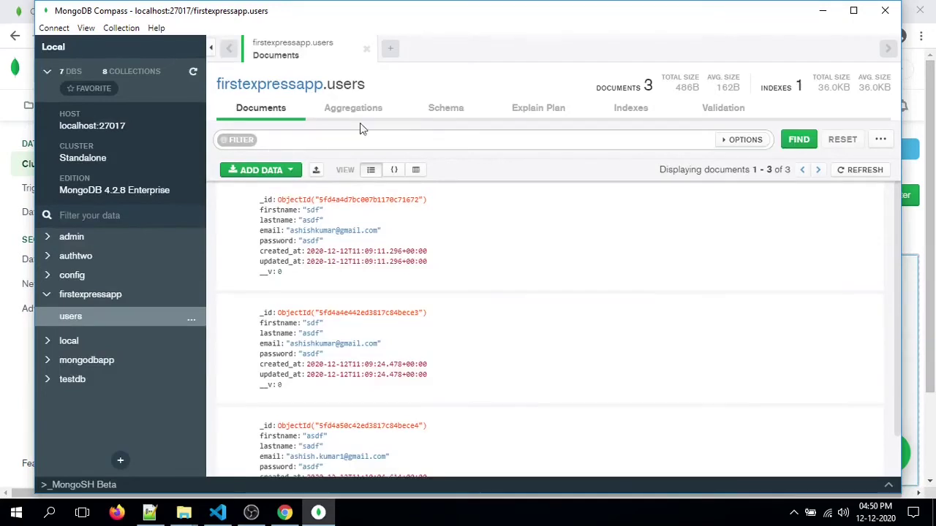
Look through the users collection's Indexes, Schema, Aggregations and Documents views.
{"action": "left_click", "coordinate": [633, 111]}
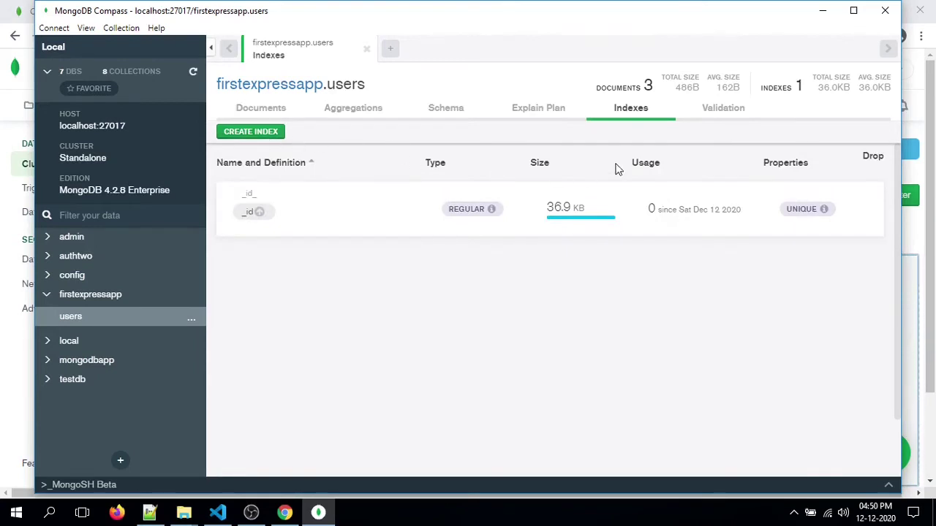
{"action": "left_click", "coordinate": [443, 117]}
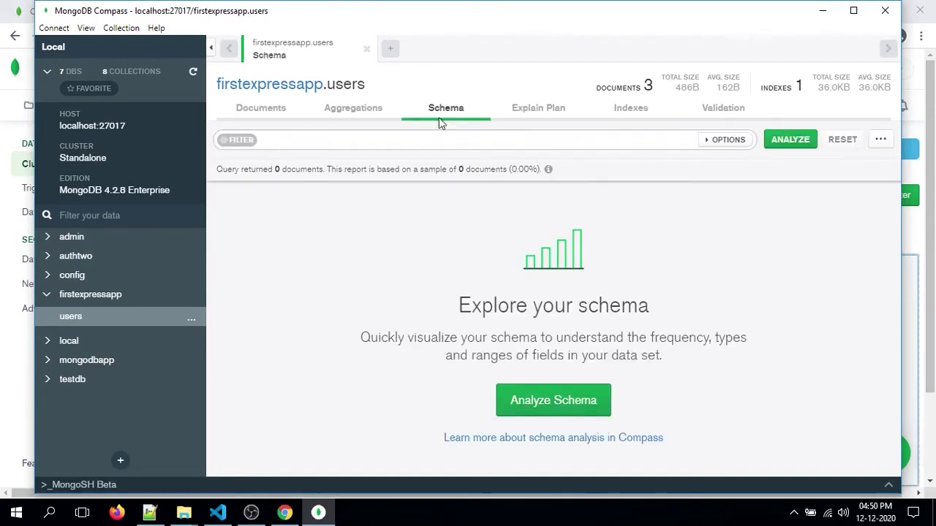
{"action": "left_click", "coordinate": [338, 110]}
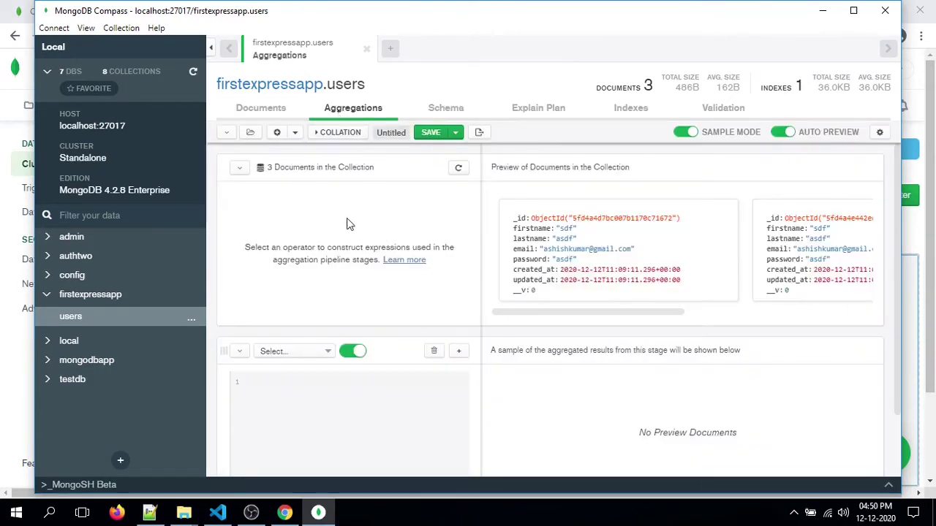
{"action": "left_click", "coordinate": [261, 110]}
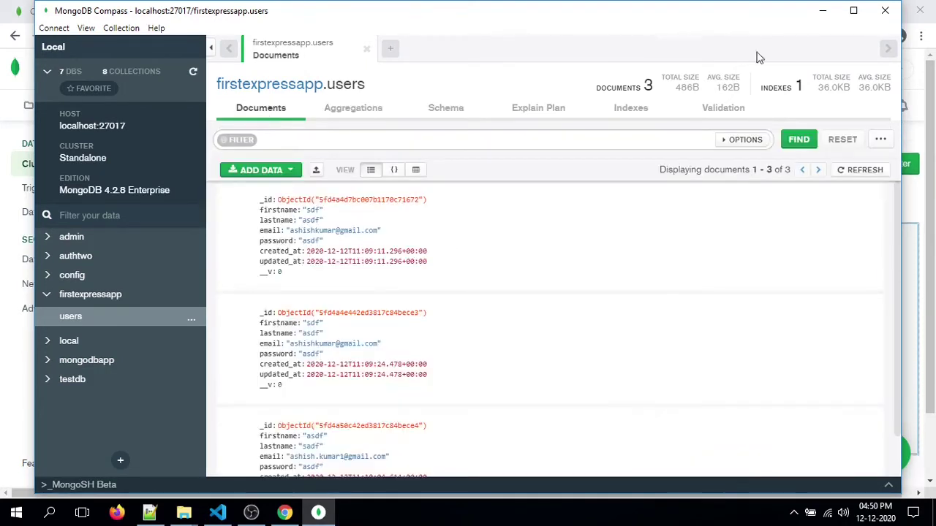
{"action": "scroll", "coordinate": [340, 268], "scroll_direction": "down", "scroll_amount": 1}
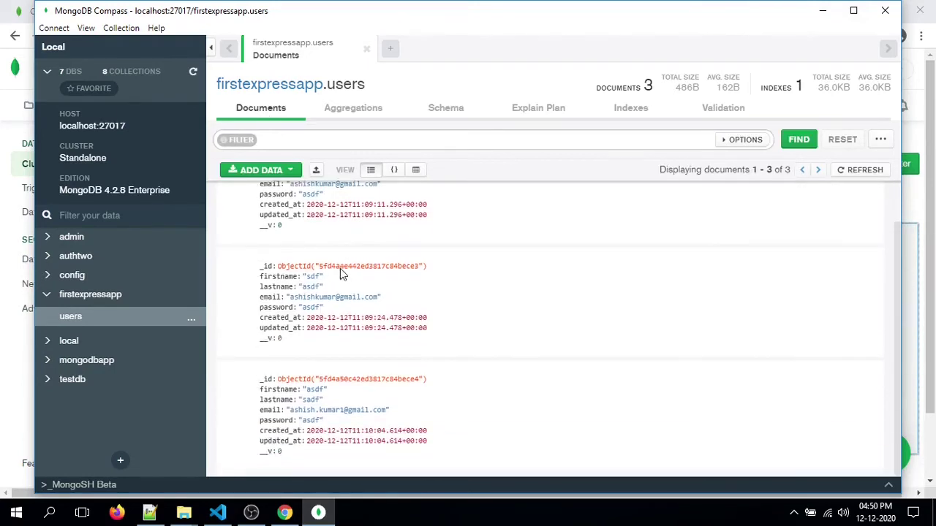
{"action": "scroll", "coordinate": [341, 273], "scroll_direction": "up", "scroll_amount": 1}
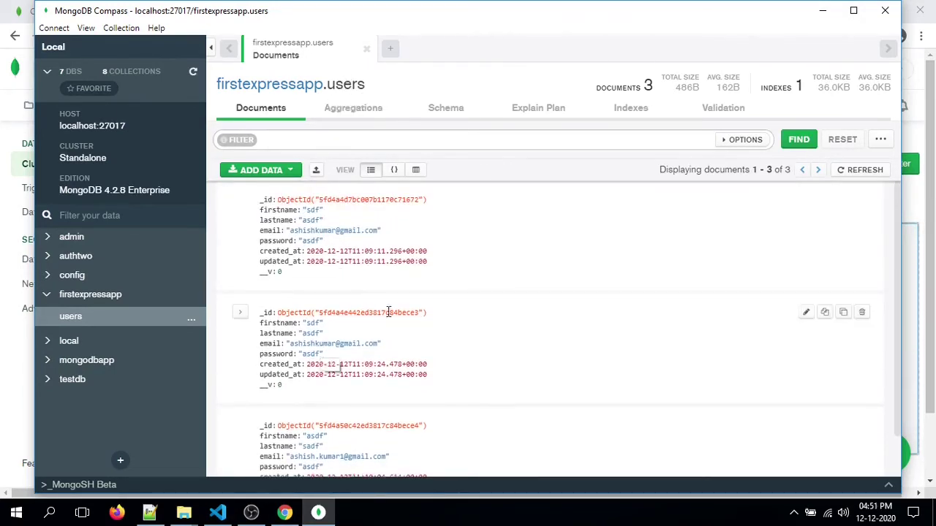
Reload the data via View > Reload Data, then minimize Compass to show the Atlas Clusters page.
{"action": "left_click", "coordinate": [823, 10]}
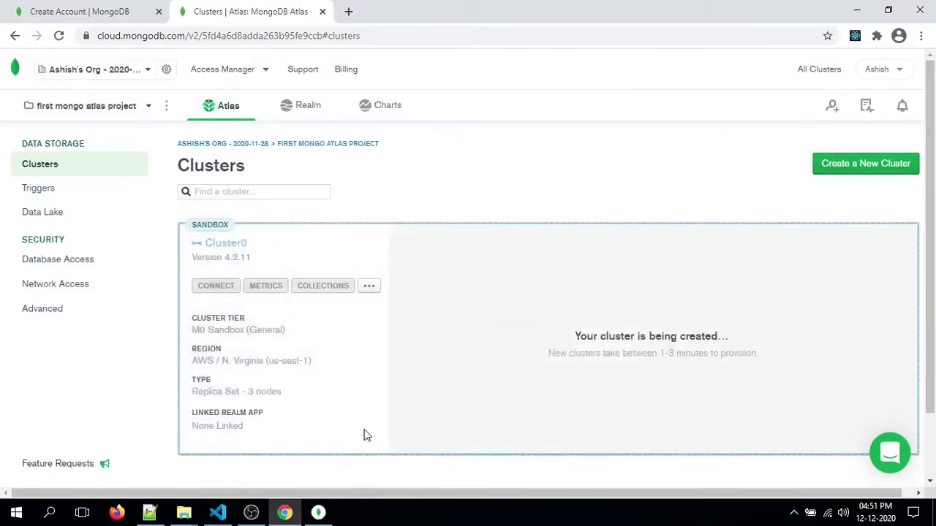
{"action": "left_click", "coordinate": [322, 515]}
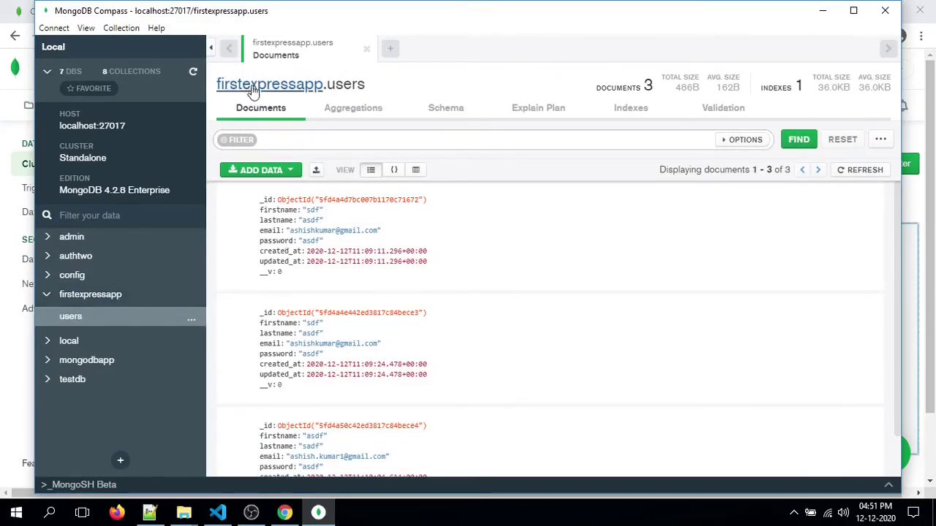
{"action": "left_click", "coordinate": [119, 33]}
{"action": "left_click", "coordinate": [120, 28]}
{"action": "left_click", "coordinate": [86, 28]}
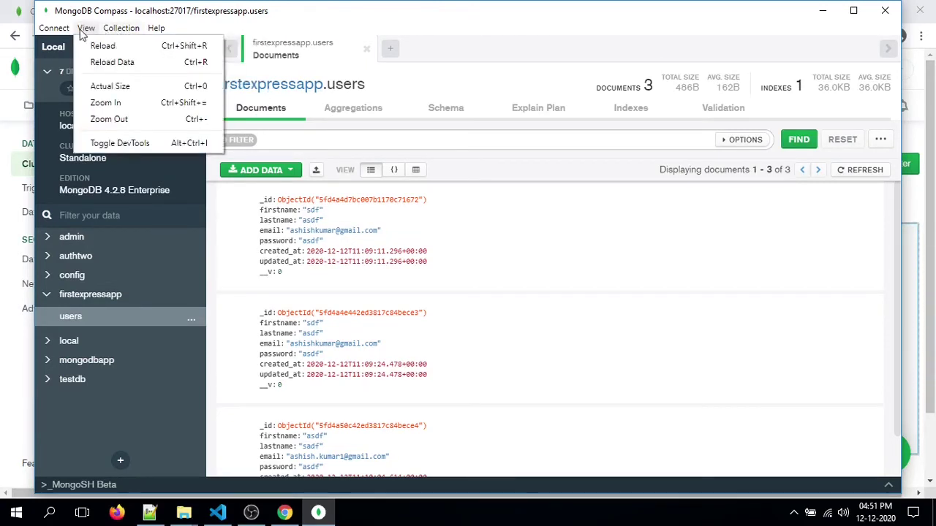
{"action": "left_click", "coordinate": [109, 62]}
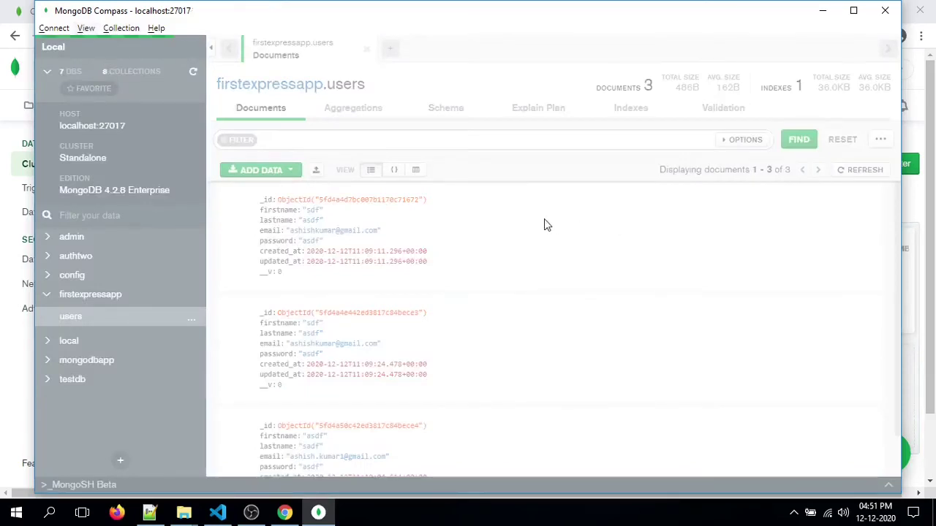
{"action": "left_click", "coordinate": [822, 15]}
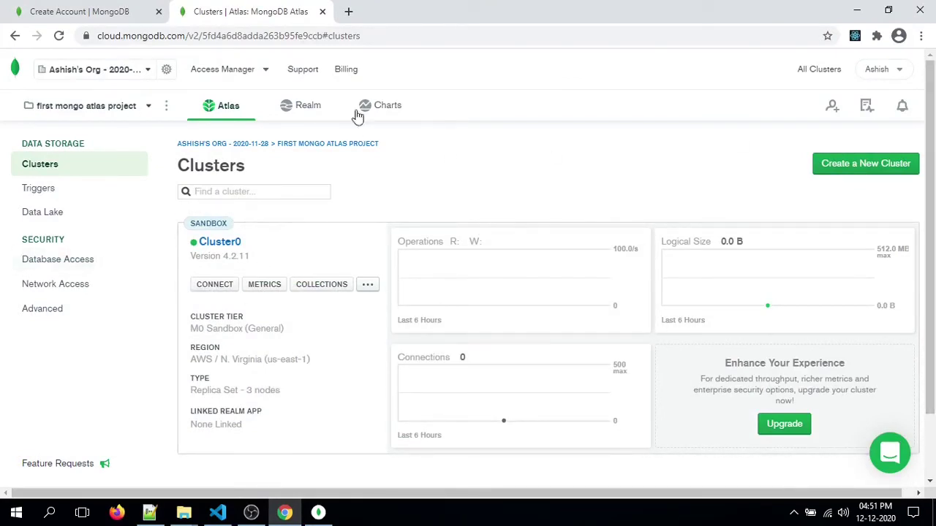
Visit Database Access, Triggers, Data Lake and Network Access in the Atlas sidebar, ending on Database Access.
{"action": "left_click", "coordinate": [61, 268]}
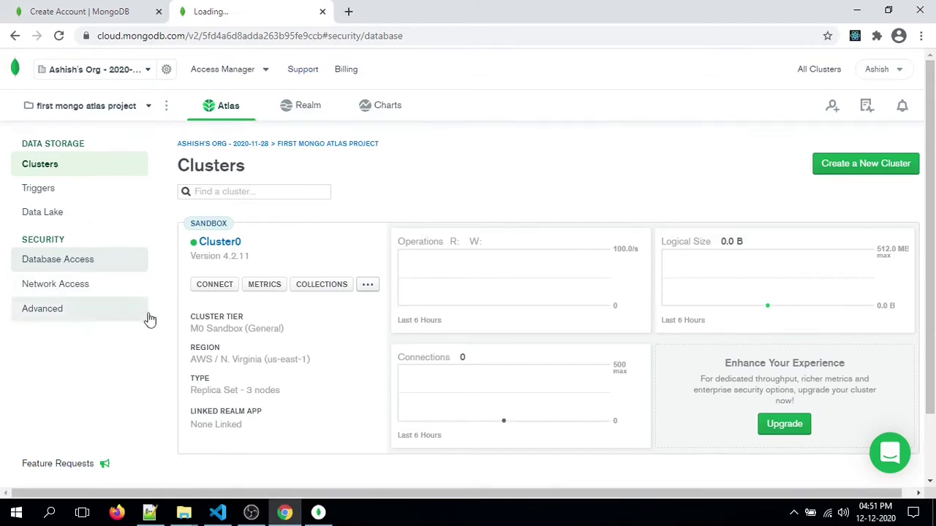
{"action": "left_click", "coordinate": [45, 190]}
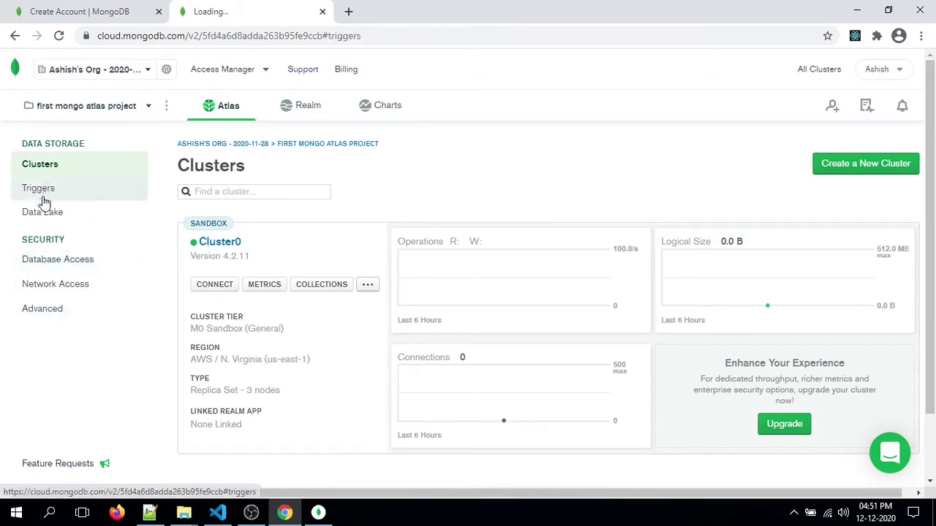
{"action": "left_click", "coordinate": [42, 214]}
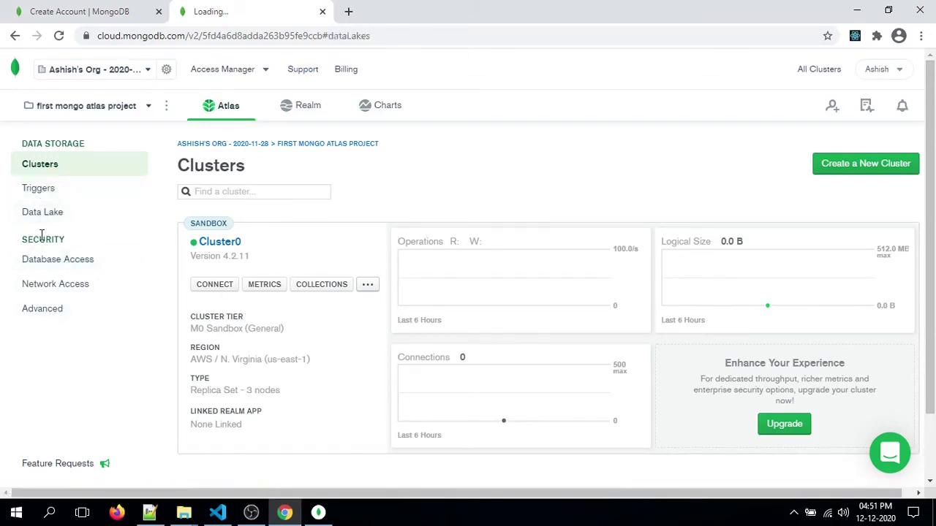
{"action": "left_click", "coordinate": [45, 264]}
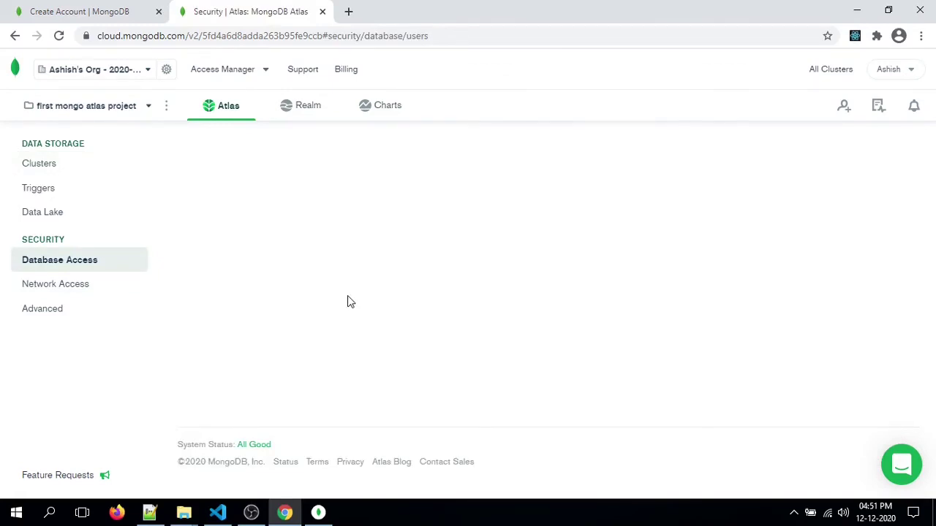
{"action": "left_click", "coordinate": [45, 291]}
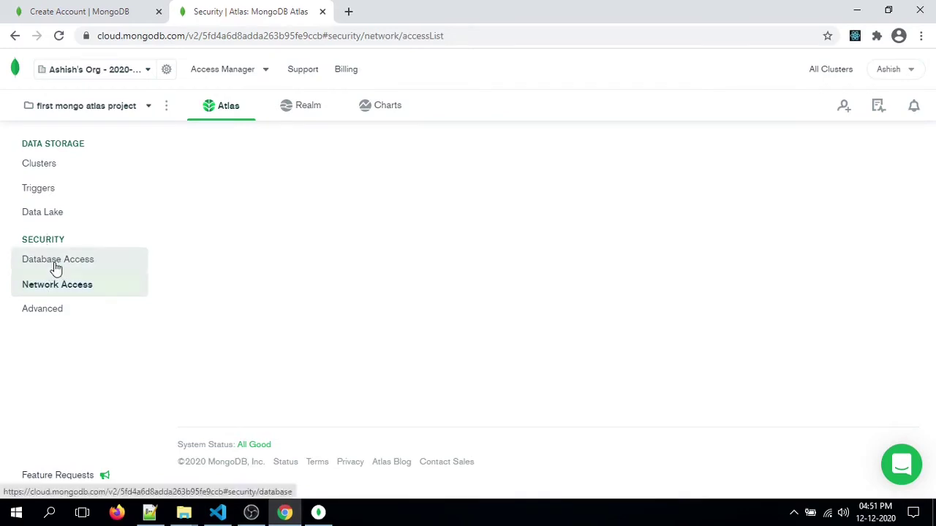
{"action": "left_click", "coordinate": [57, 266]}
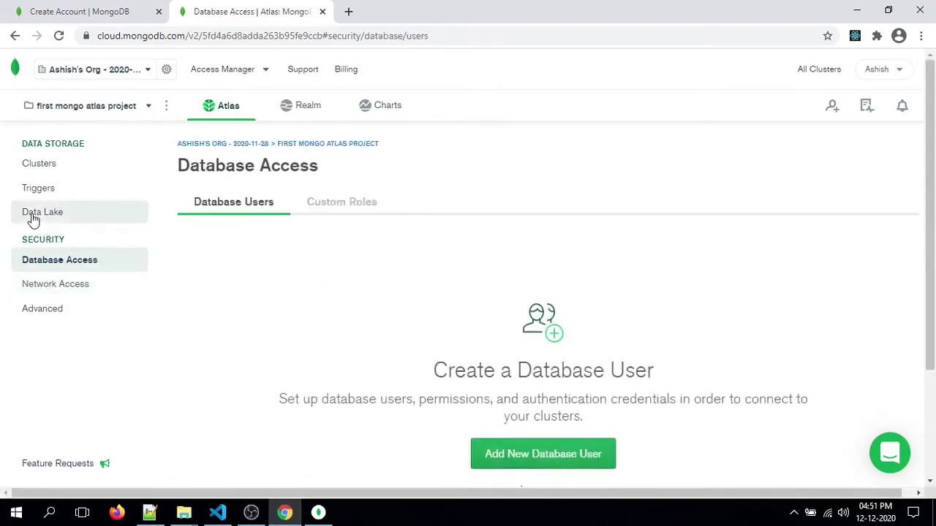
Start a new database user, enter its username, and autogenerate and copy a secure password.
{"action": "left_click", "coordinate": [527, 458]}
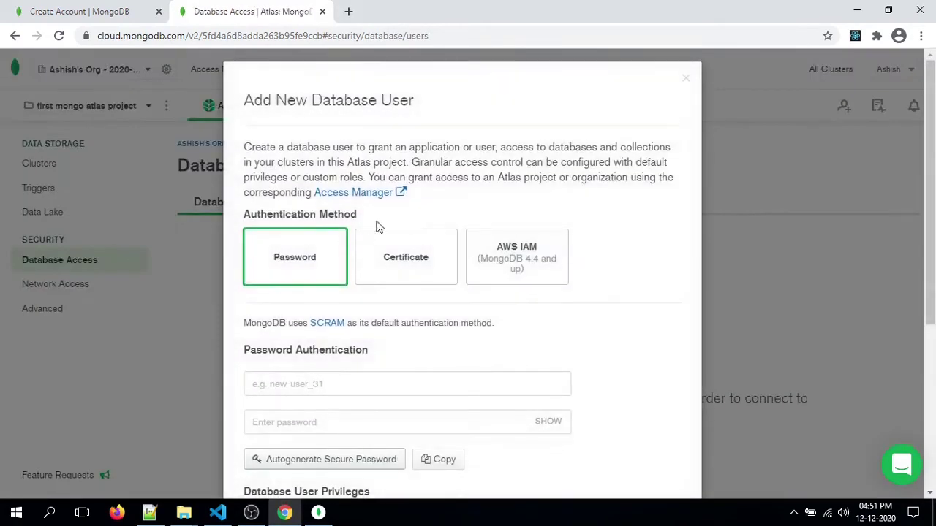
{"action": "scroll", "coordinate": [464, 175], "scroll_direction": "down", "scroll_amount": 4}
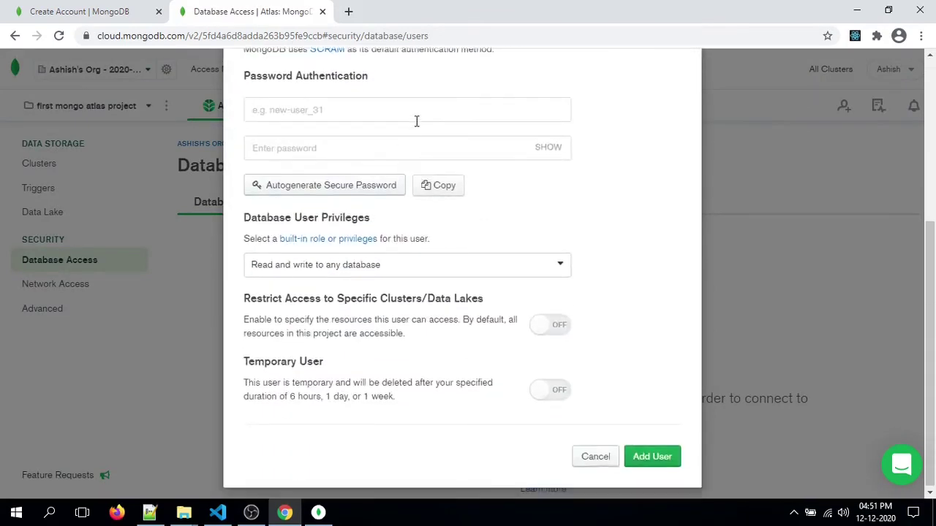
{"action": "type", "text": "ashish"}
{"action": "left_click", "coordinate": [354, 187]}
{"action": "left_click", "coordinate": [441, 188]}
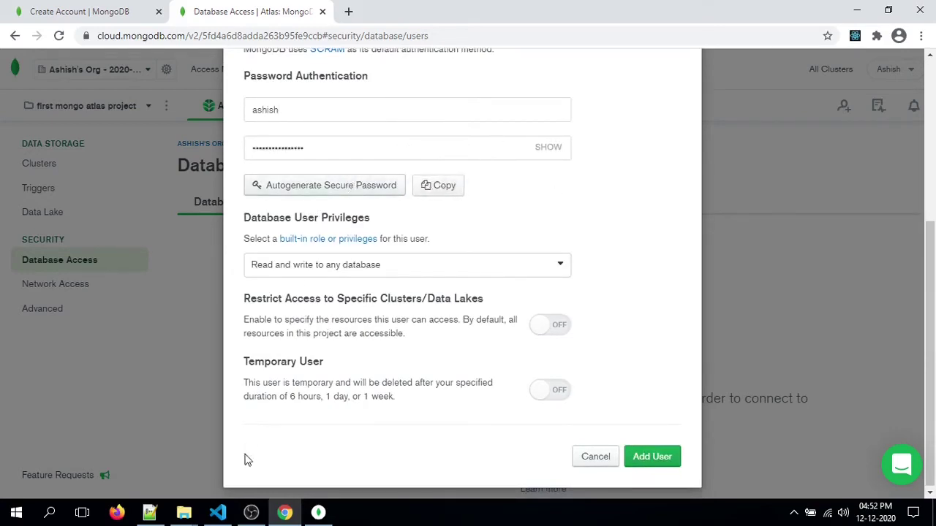
Note the username and pasted password in Notepad++ as username/password.
{"action": "left_click", "coordinate": [150, 512]}
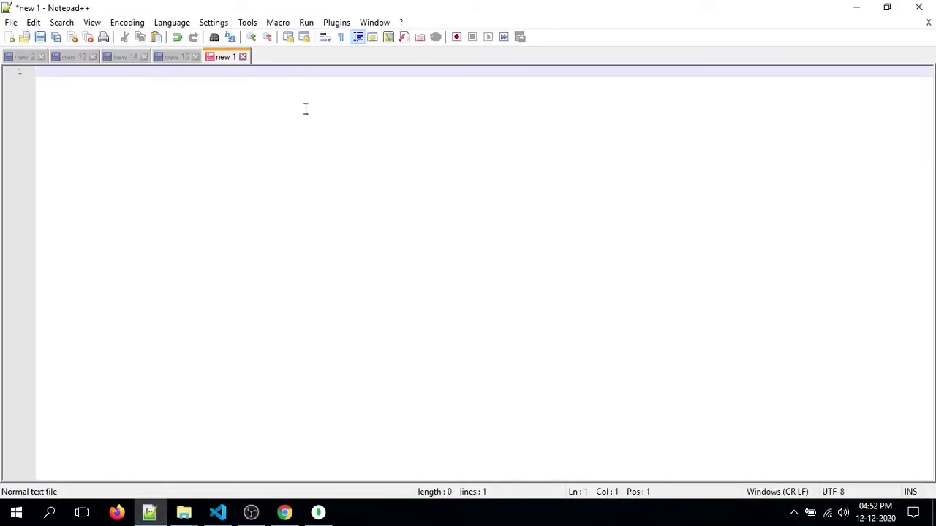
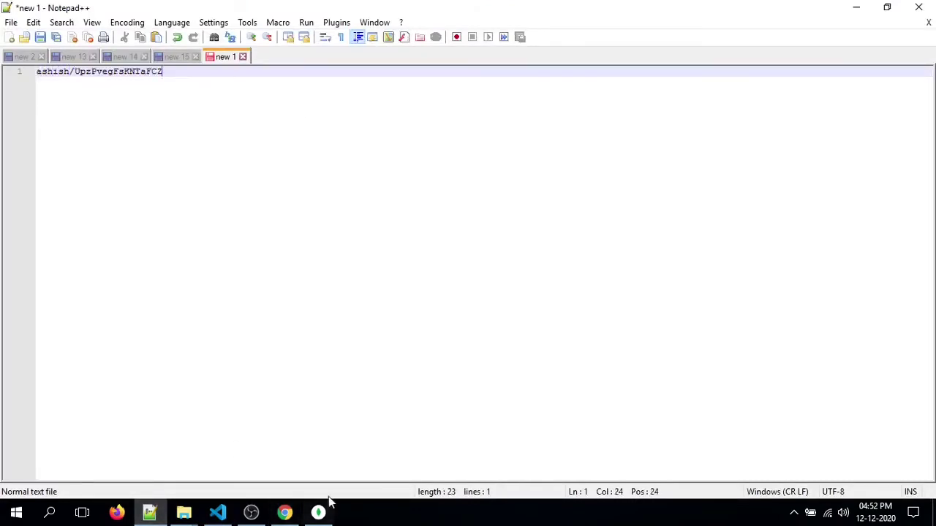
Keep the 'Read and write to any database' role and add the user.
{"action": "left_click", "coordinate": [285, 512]}
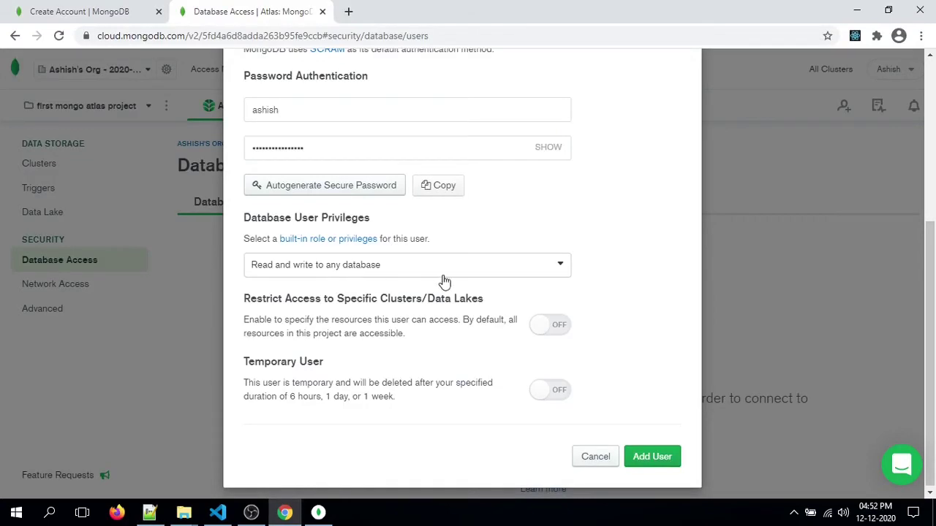
{"action": "left_click", "coordinate": [538, 271]}
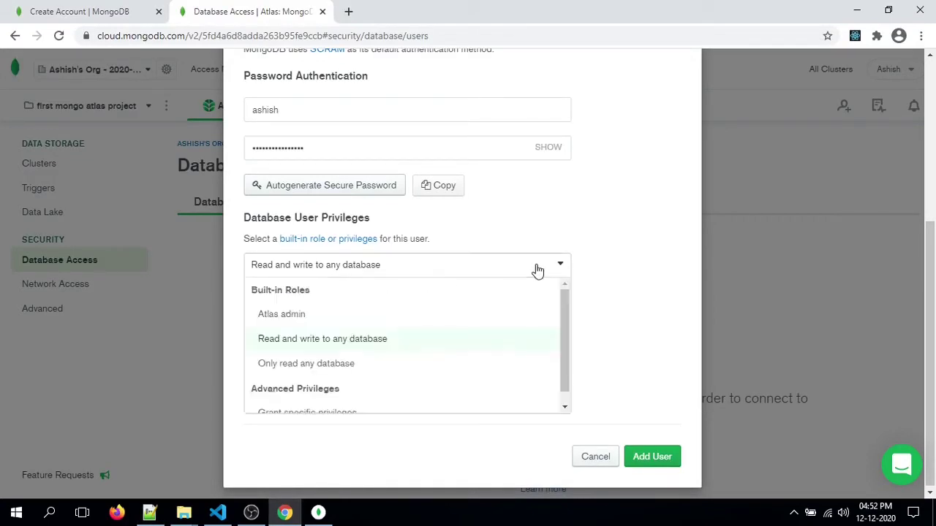
{"action": "left_click", "coordinate": [297, 335]}
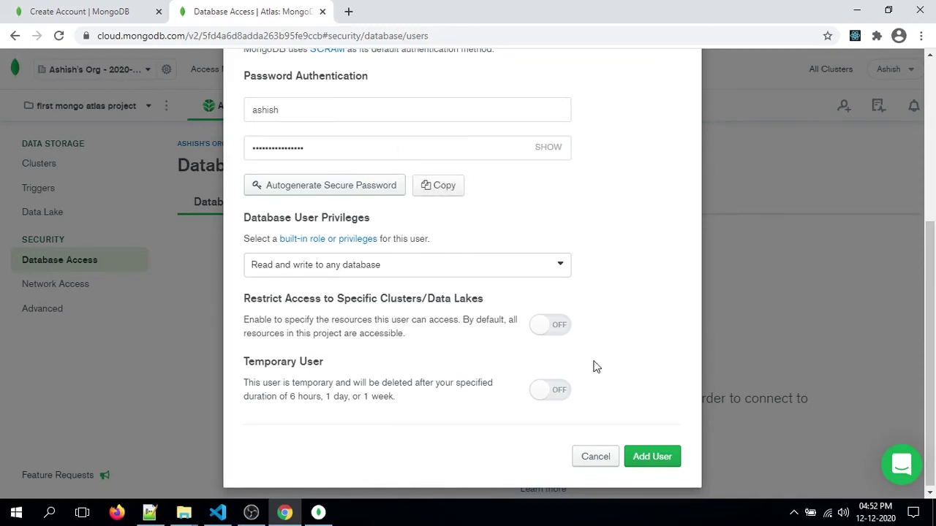
{"action": "left_click", "coordinate": [641, 464]}
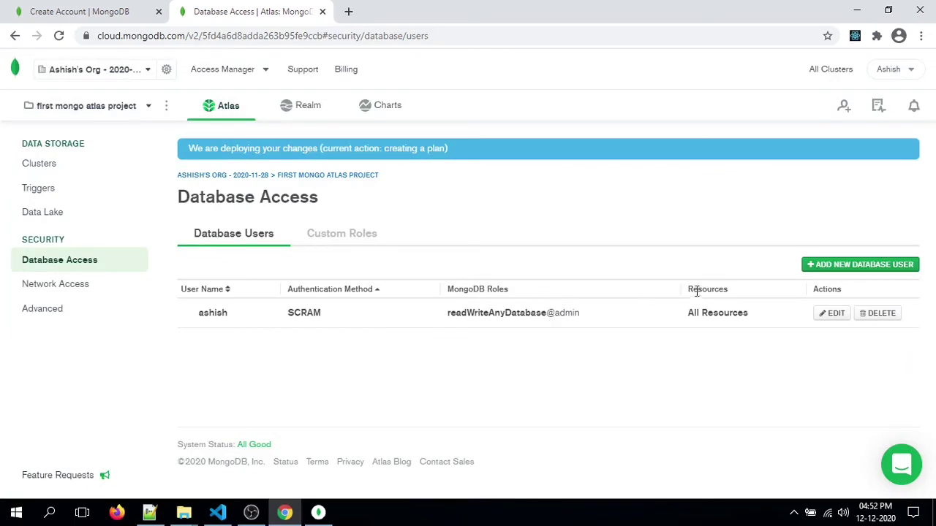
Add and confirm a 0.0.0.0/0 Network Access entry allowing access from anywhere.
{"action": "left_click", "coordinate": [48, 287]}
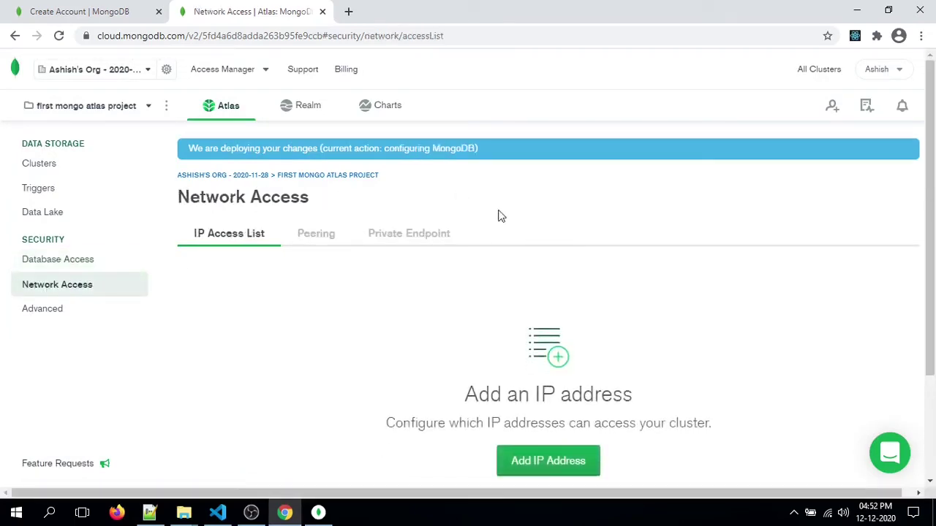
{"action": "left_click", "coordinate": [548, 462]}
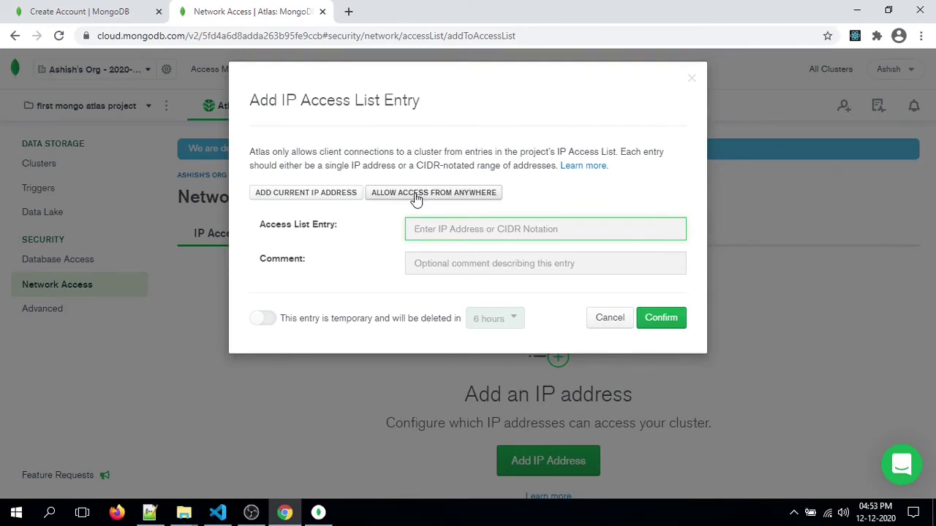
{"action": "left_click", "coordinate": [416, 197]}
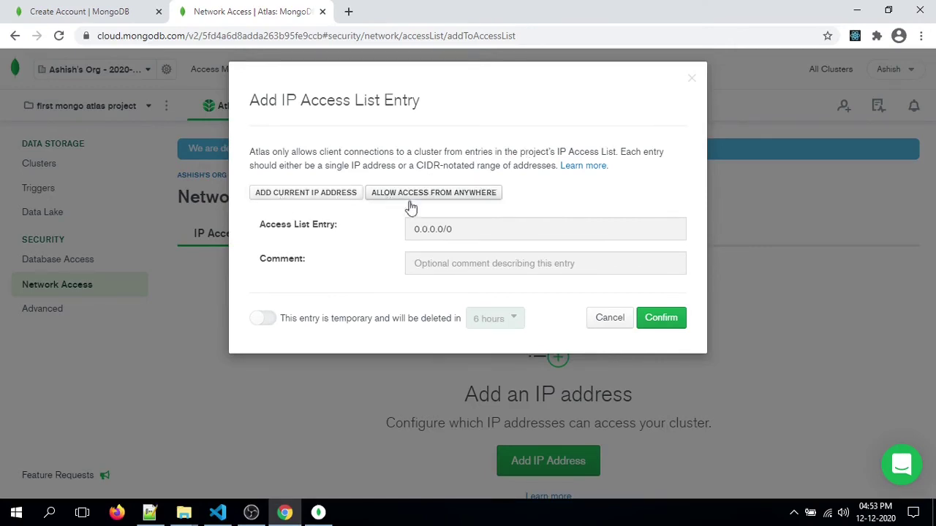
{"action": "left_click", "coordinate": [658, 319]}
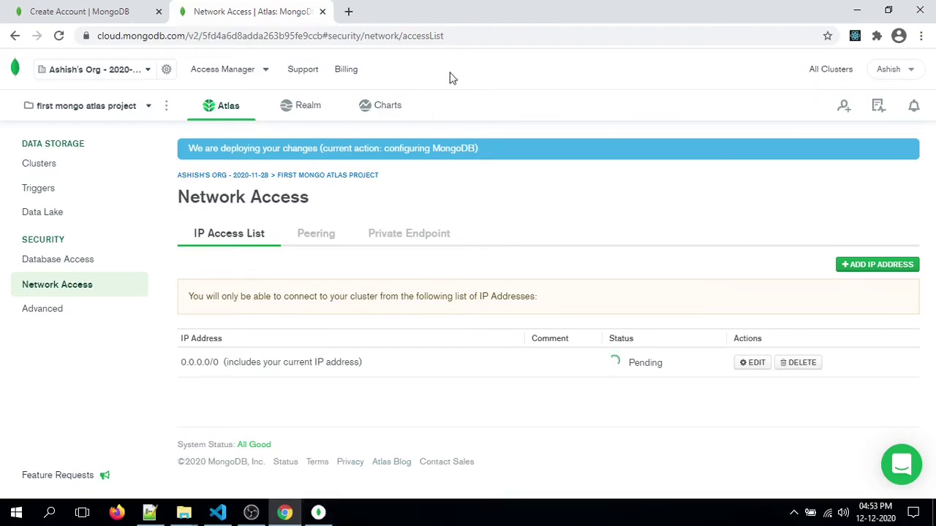
Disconnect Compass from the local server and minimize its window.
{"action": "left_click", "coordinate": [318, 512]}
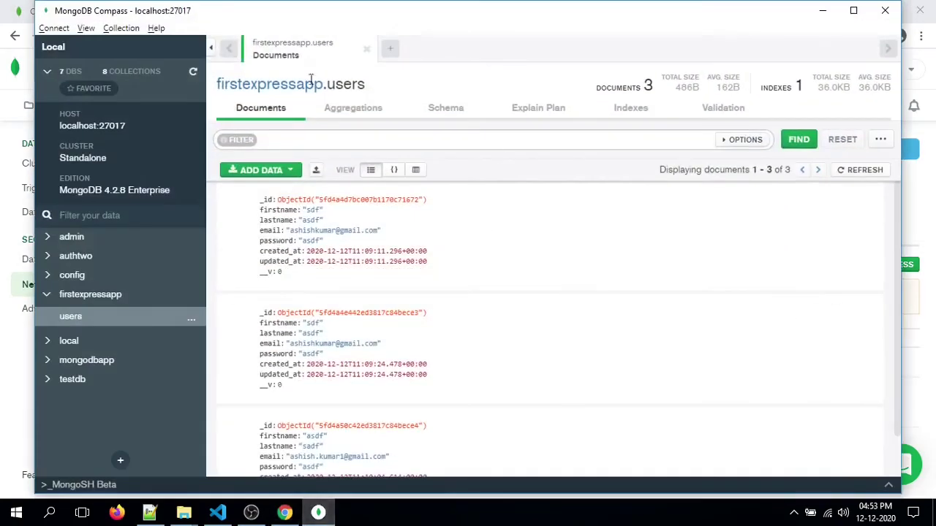
{"action": "left_click", "coordinate": [53, 30]}
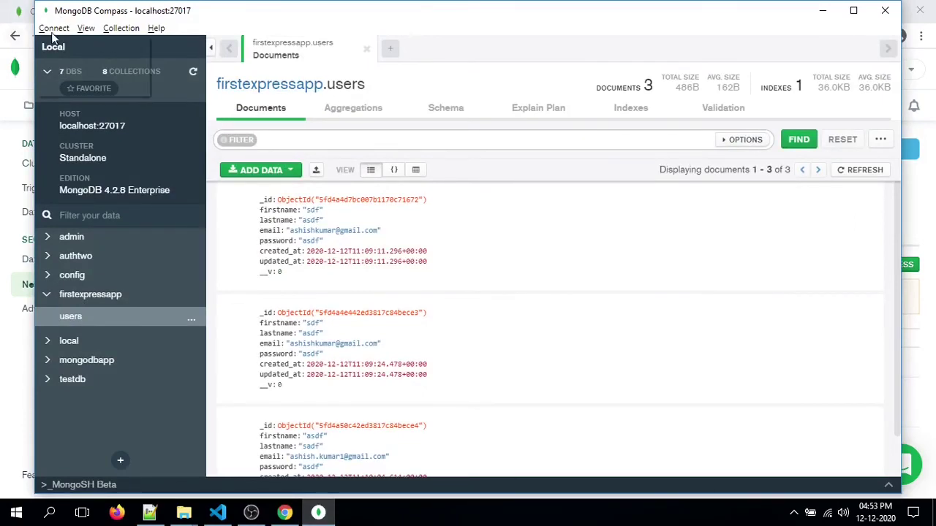
{"action": "left_click", "coordinate": [65, 63]}
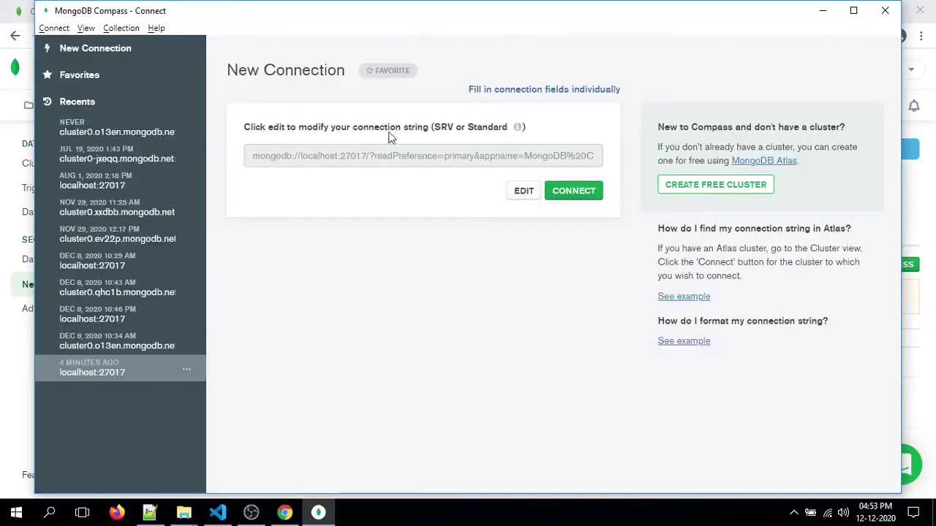
{"action": "left_click", "coordinate": [823, 10]}
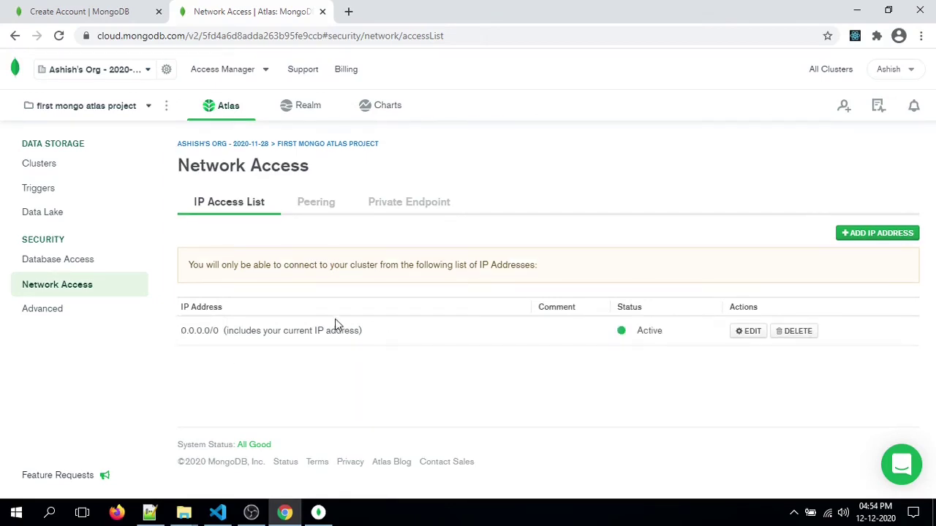
Copy Cluster0's 'Connect your application' Node.js connection string and bring up the Notepad++ notes.
{"action": "left_click", "coordinate": [41, 162]}
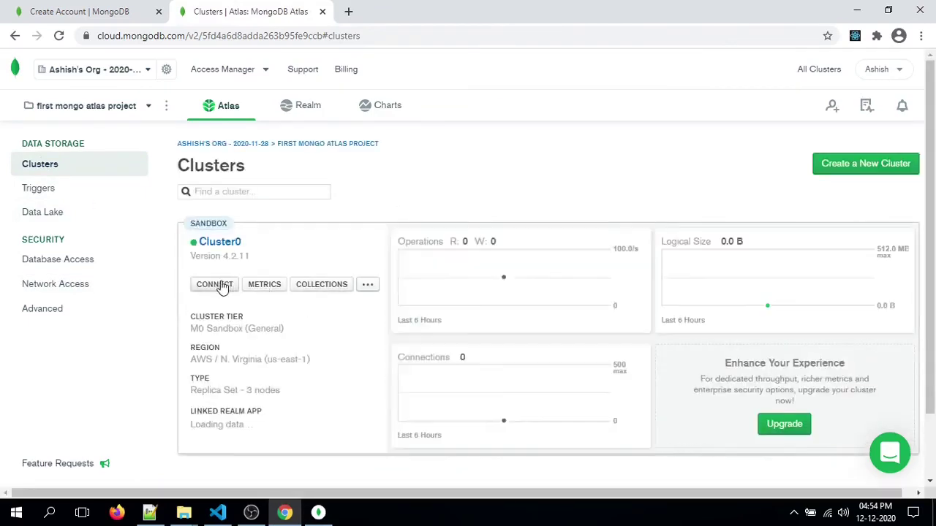
{"action": "left_click", "coordinate": [215, 285]}
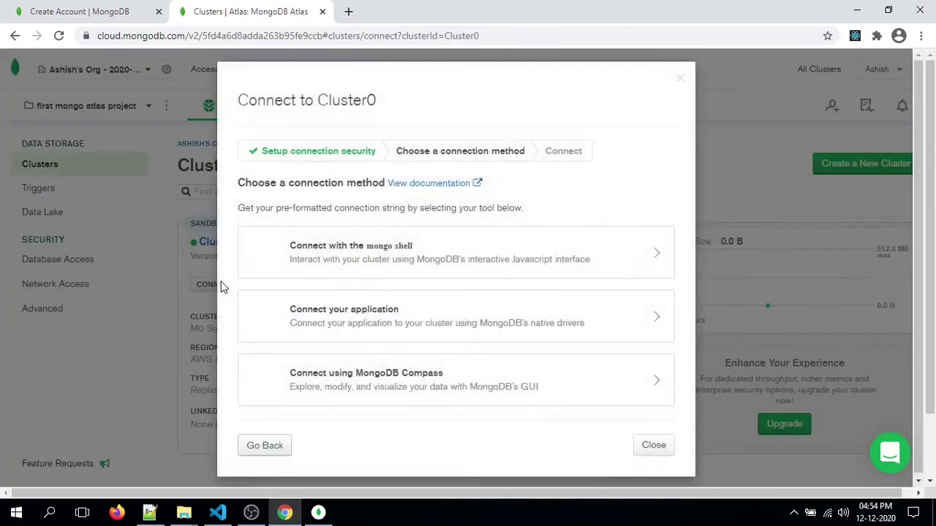
{"action": "left_click", "coordinate": [347, 322]}
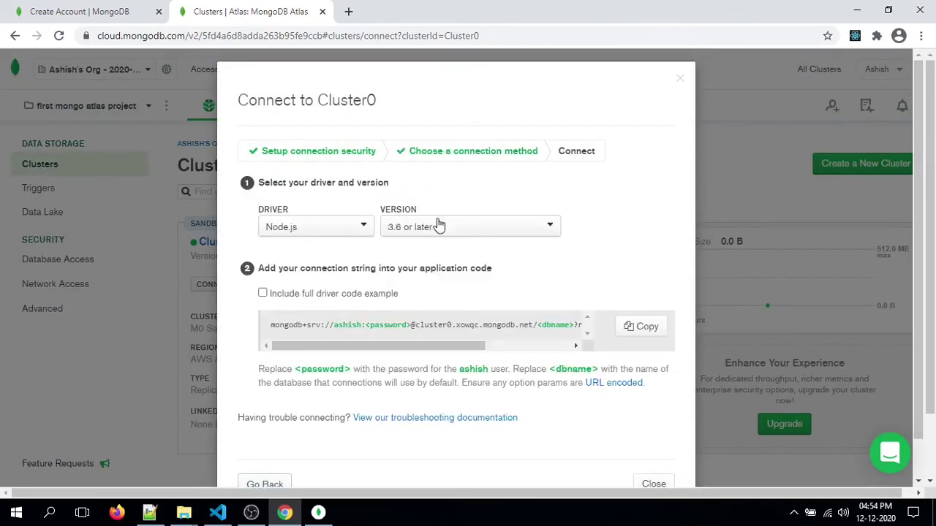
{"action": "left_click", "coordinate": [381, 328]}
{"action": "key", "text": "ctrl+c"}
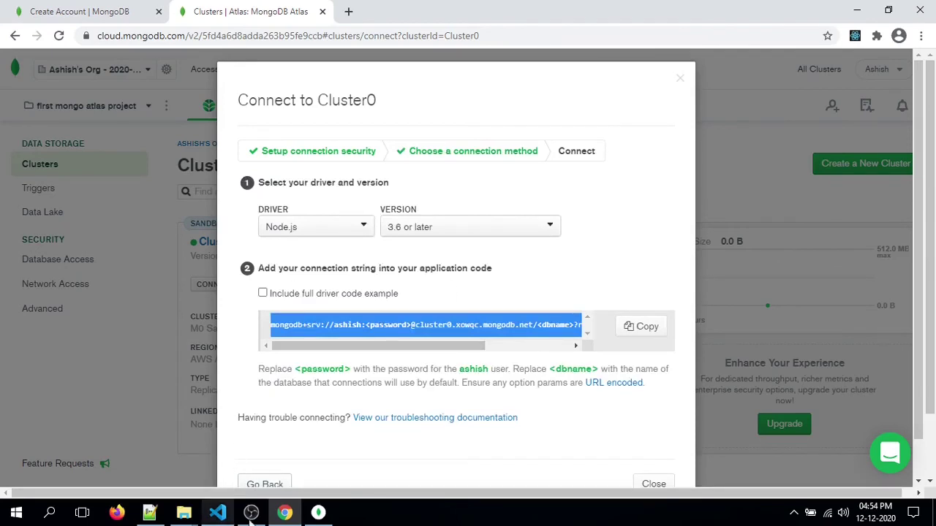
{"action": "left_click", "coordinate": [150, 513]}
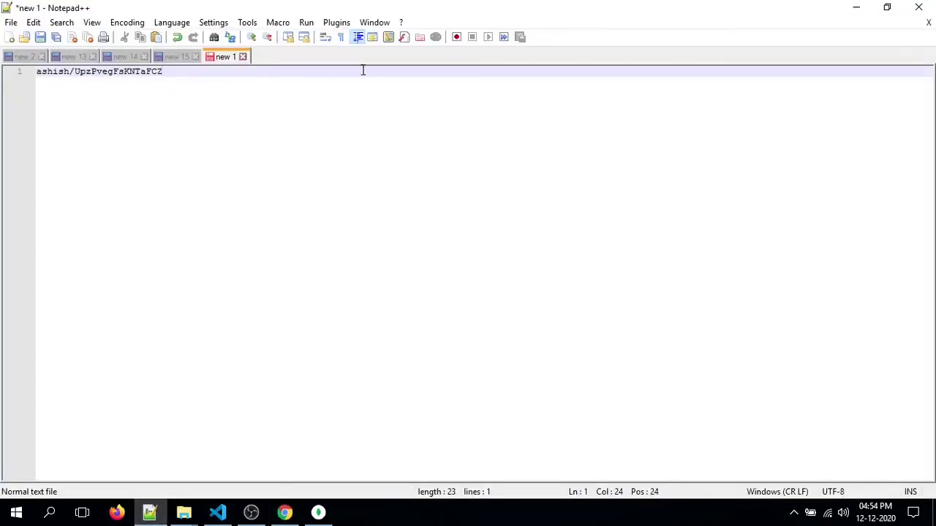
Paste the connection string on line 5 and replace <password> with the saved password.
{"action": "key", "text": "Return"}
{"action": "key", "text": "Return"}
{"action": "key", "text": "Return"}
{"action": "key", "text": "Return"}
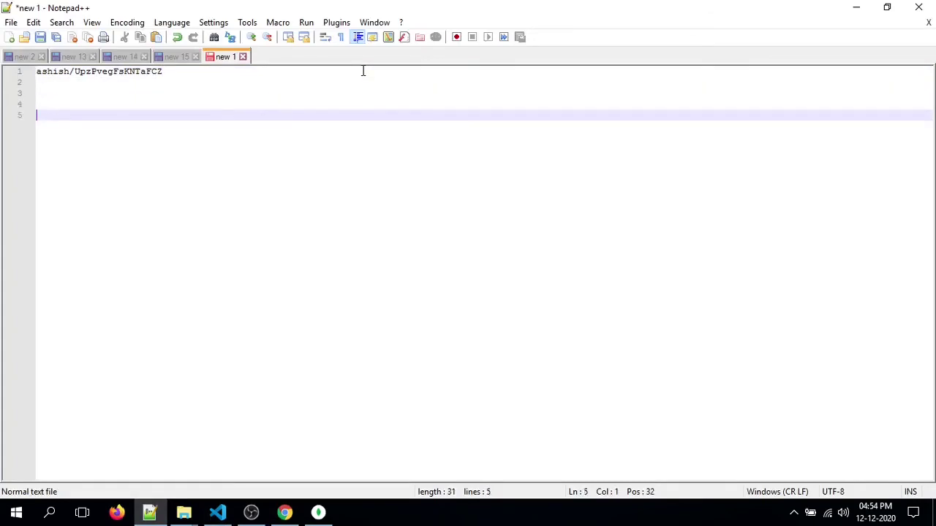
{"action": "key", "text": "ctrl+v"}
{"action": "key", "text": "Return"}
{"action": "double_click", "coordinate": [100, 71]}
{"action": "key", "text": "ctrl+c"}
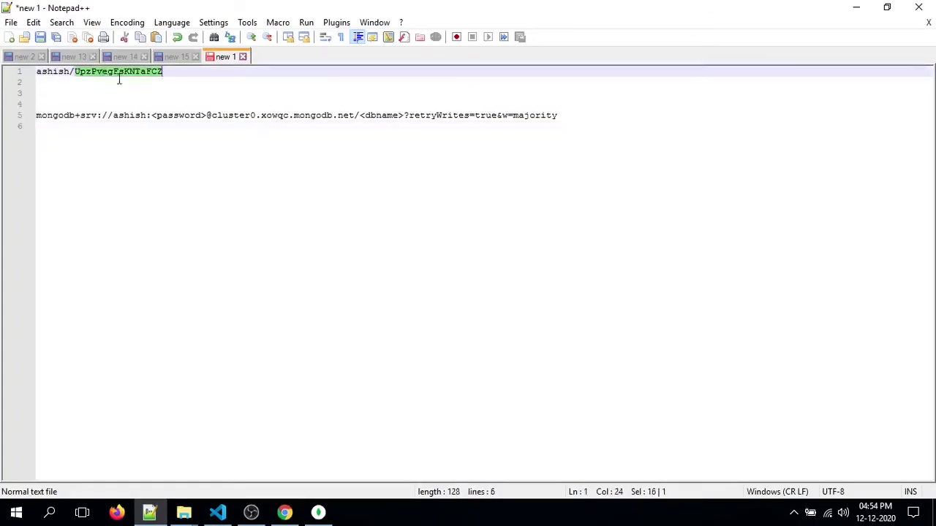
{"action": "left_click_drag", "start_coordinate": [153, 115], "coordinate": [205, 115]}
{"action": "key", "text": "ctrl+v"}
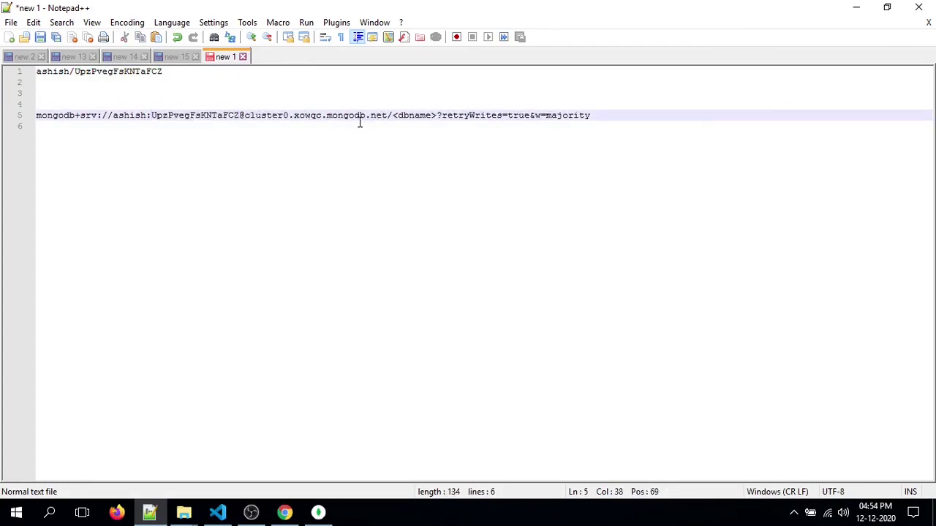
Replace <dbname> with mongoapp and copy the whole connection string line.
{"action": "left_click", "coordinate": [395, 115]}
{"action": "left_click", "coordinate": [439, 120], "text": "shift"}
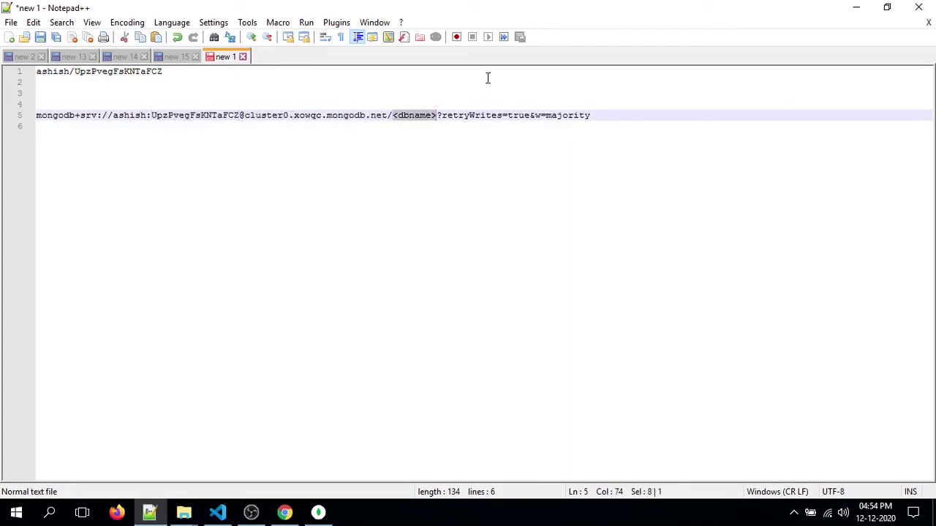
{"action": "type", "text": "mongoapp"}
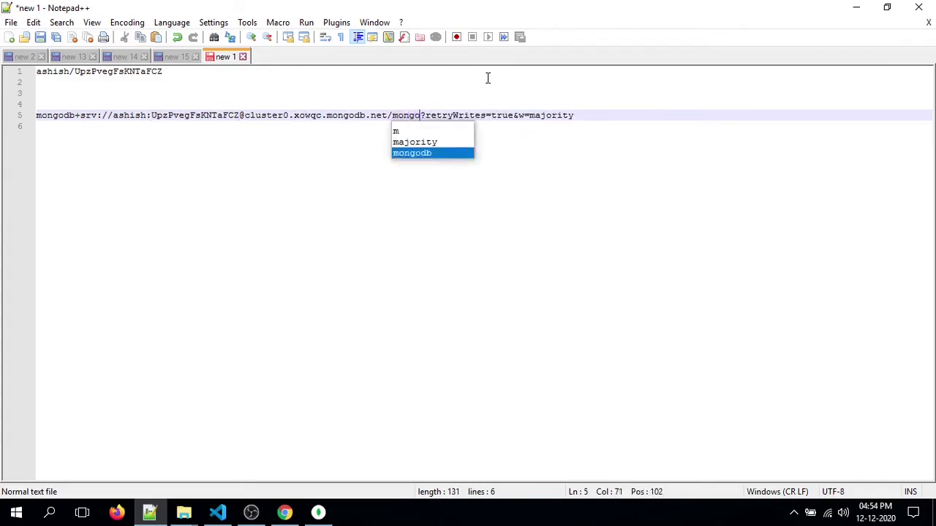
{"action": "key", "text": "ctrl+a"}
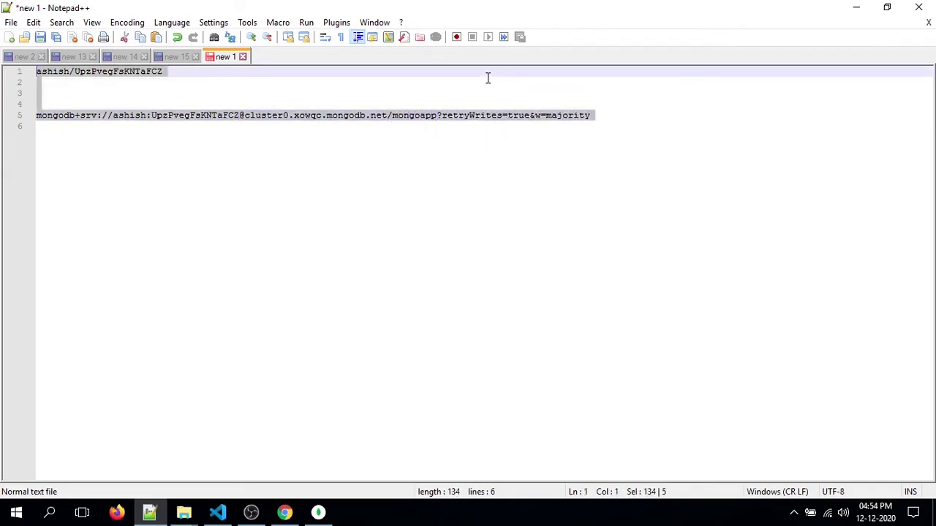
{"action": "key", "text": "Down"}
{"action": "key", "text": "Down"}
{"action": "key", "text": "Down"}
{"action": "key", "text": "Down"}
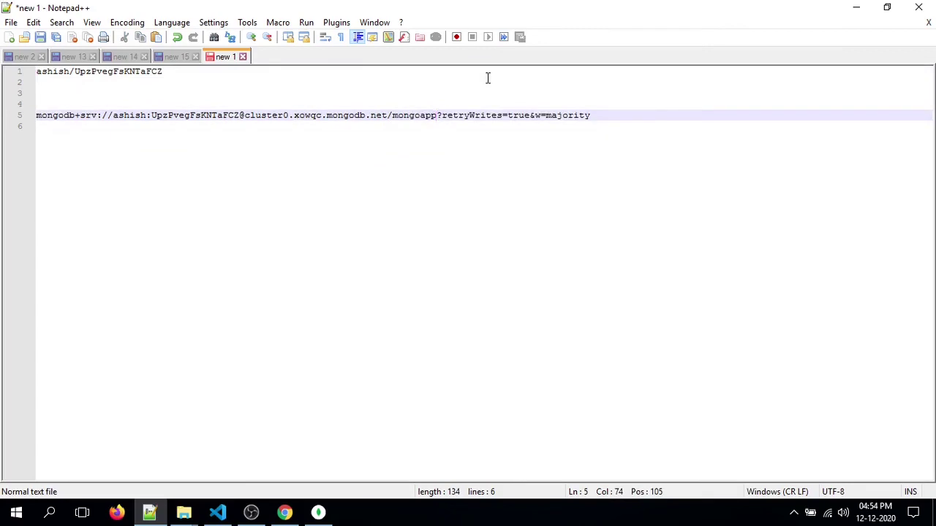
{"action": "key", "text": "shift+Home"}
{"action": "key", "text": "Home"}
{"action": "key", "text": "shift+End"}
{"action": "key", "text": "ctrl+c"}
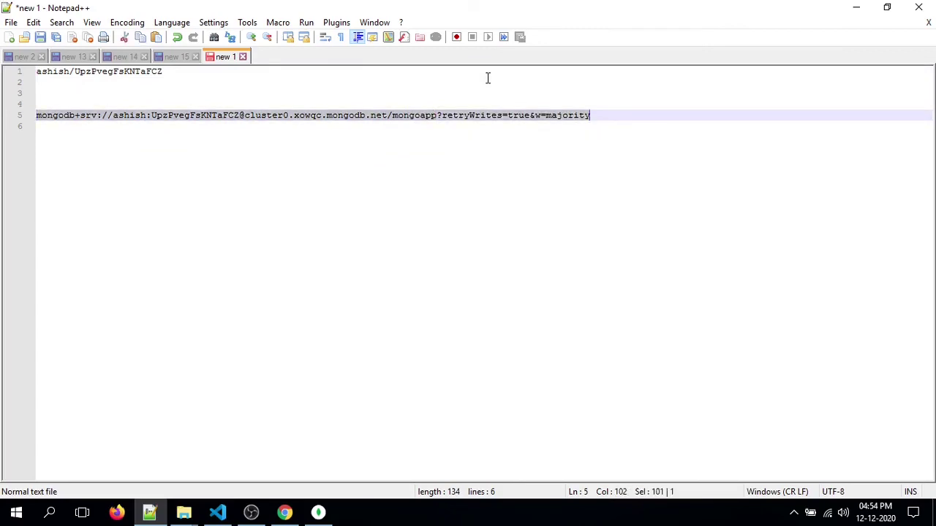
Make Compass's connection string editable, hide Compass, and move on to Visual Studio Code.
{"action": "left_click", "coordinate": [318, 512]}
{"action": "left_click", "coordinate": [519, 193]}
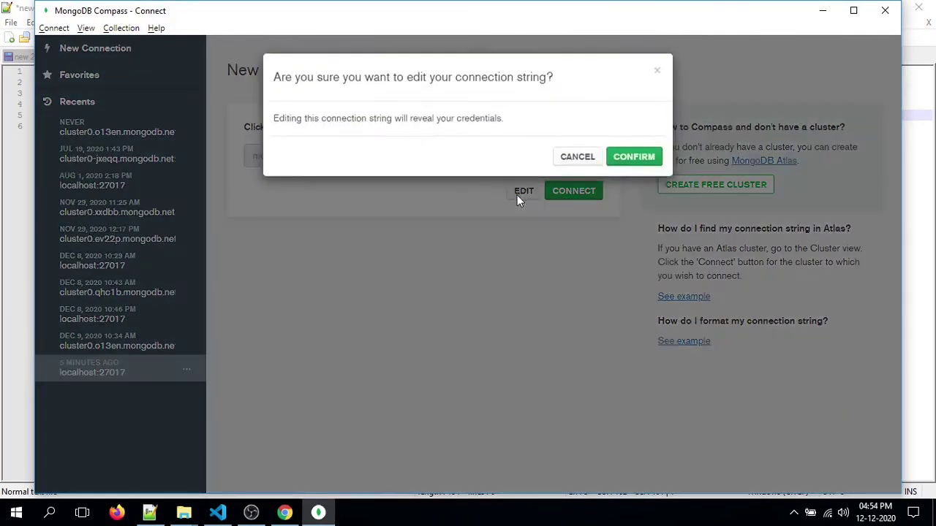
{"action": "left_click", "coordinate": [629, 167]}
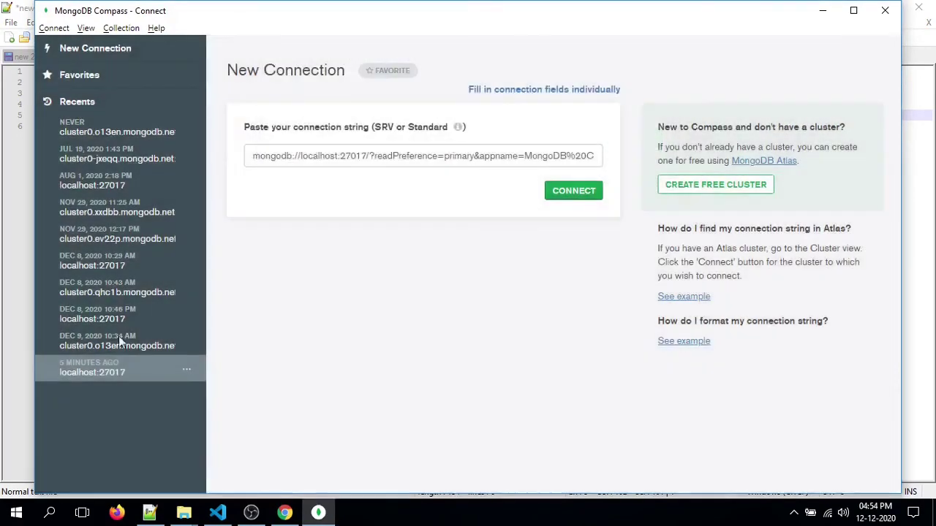
{"action": "left_click", "coordinate": [822, 10]}
{"action": "left_click", "coordinate": [285, 512]}
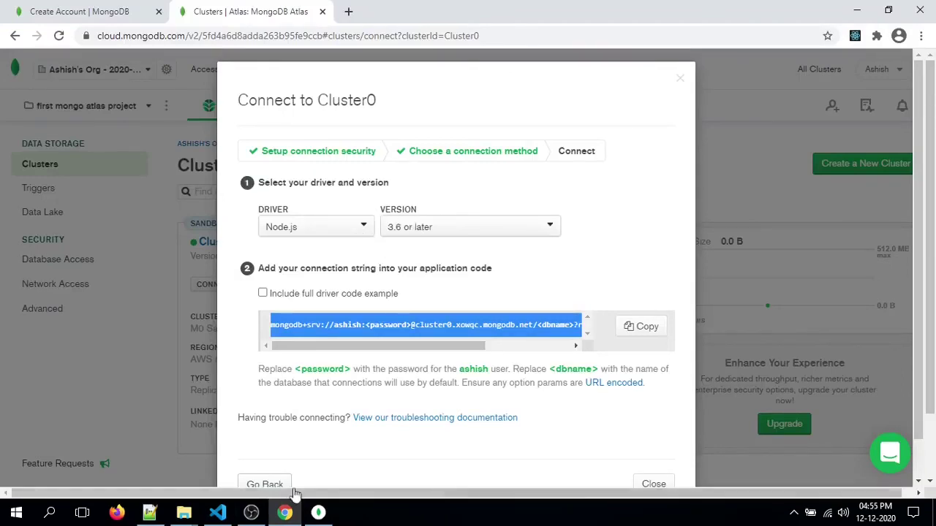
{"action": "left_click", "coordinate": [162, 518]}
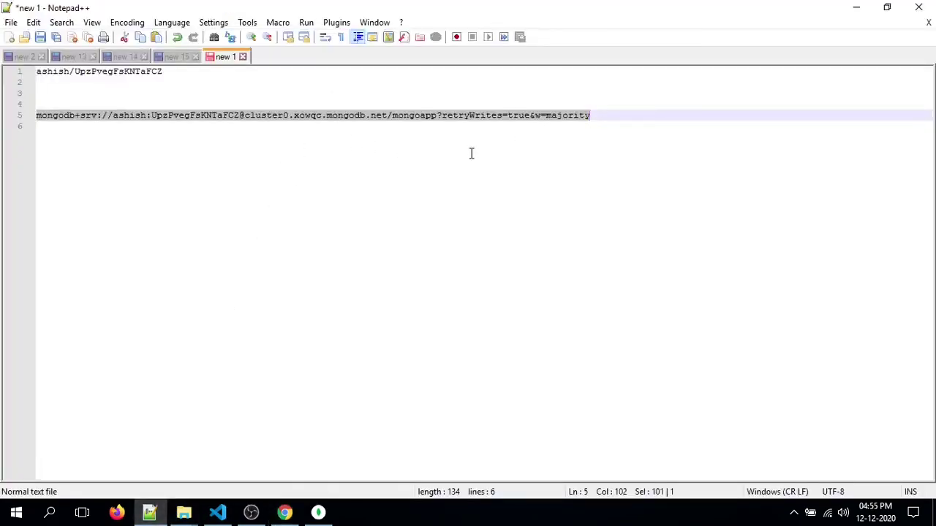
{"action": "left_click", "coordinate": [212, 515]}
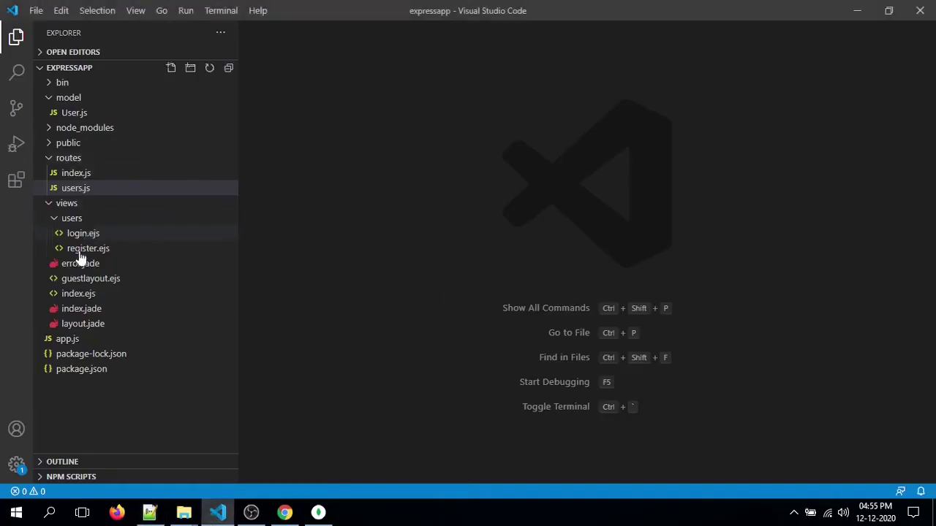
In app.js, replace the localhost/firstexpressapp address in mongoose.connect on line 34 with the Atlas URI.
{"action": "left_click", "coordinate": [65, 340]}
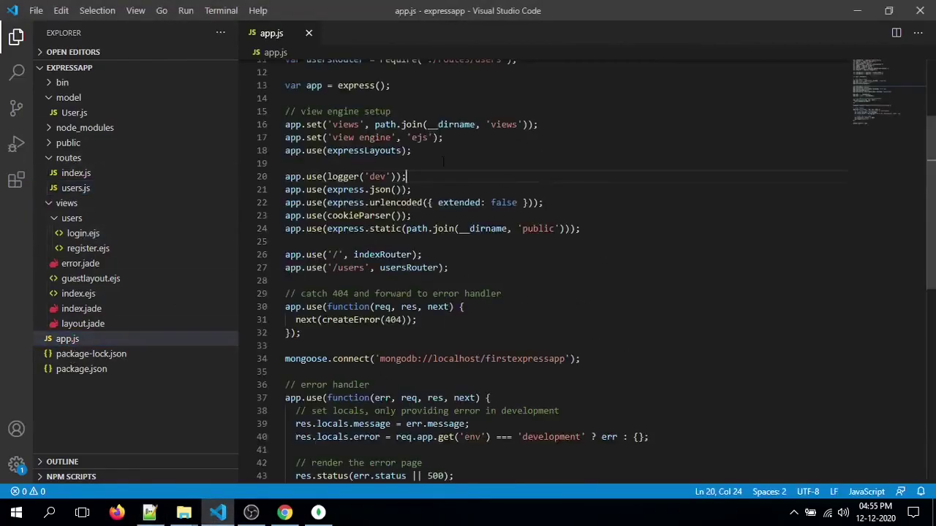
{"action": "scroll", "coordinate": [470, 212], "scroll_direction": "down", "scroll_amount": 6}
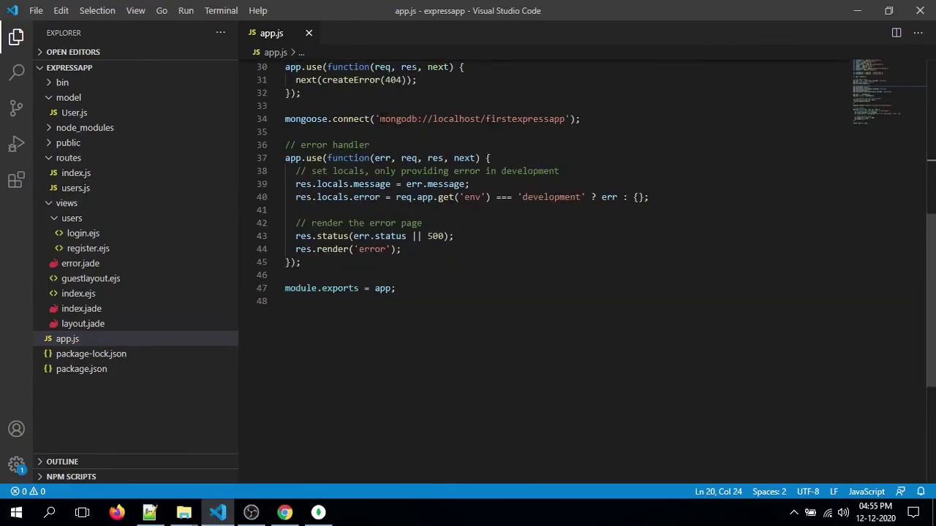
{"action": "left_click", "coordinate": [379, 118]}
{"action": "left_click_drag", "start_coordinate": [379, 118], "coordinate": [565, 119]}
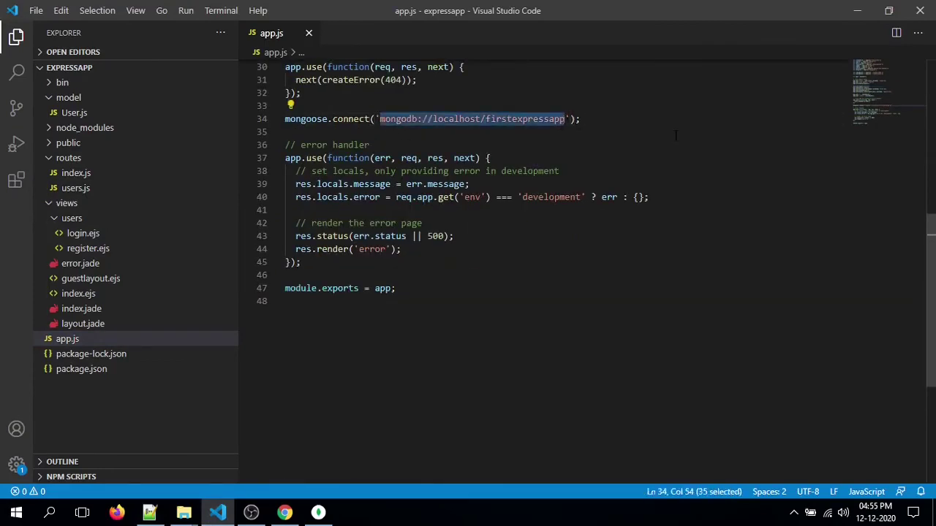
{"action": "key", "text": "ctrl+v"}
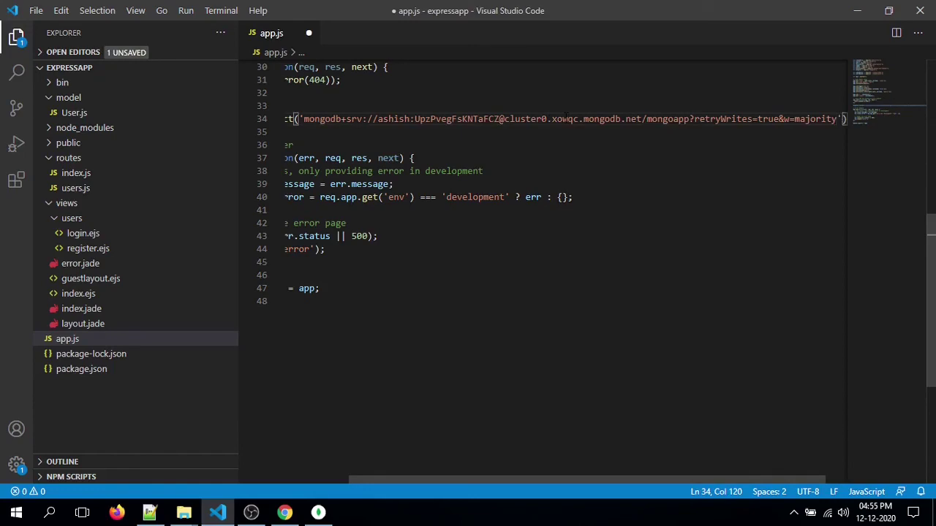
{"action": "left_click", "coordinate": [320, 512]}
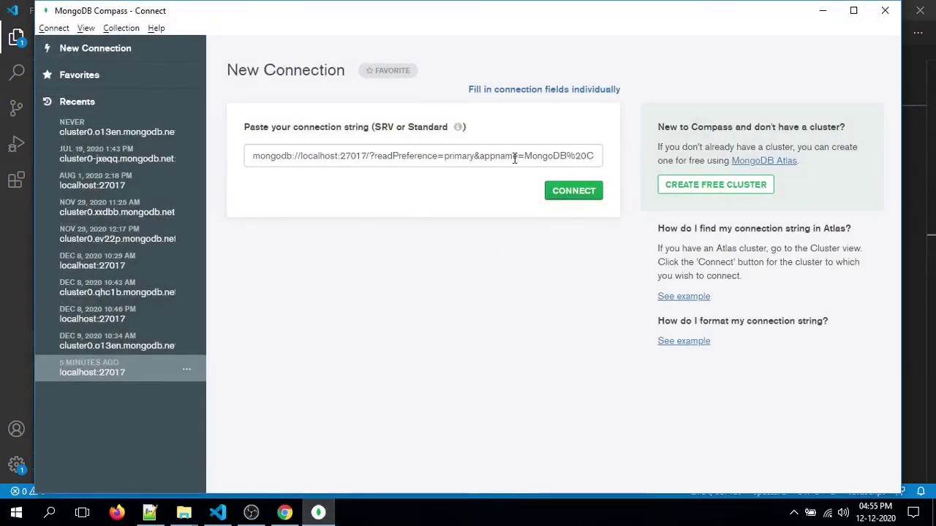
Replace Compass's connection string with the Atlas URI and connect to cluster0.xowqc.mongodb.net.
{"action": "left_click", "coordinate": [529, 157]}
{"action": "key", "text": "ctrl+a"}
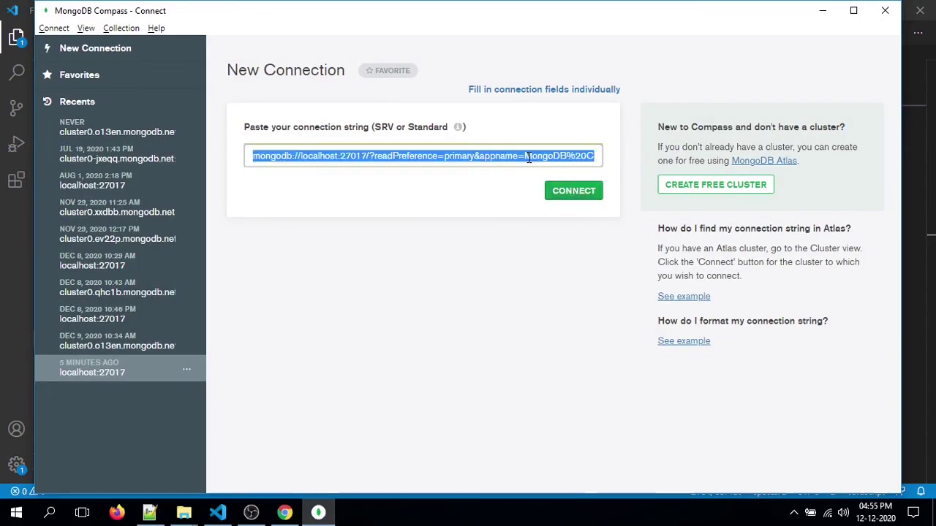
{"action": "key", "text": "ctrl+v"}
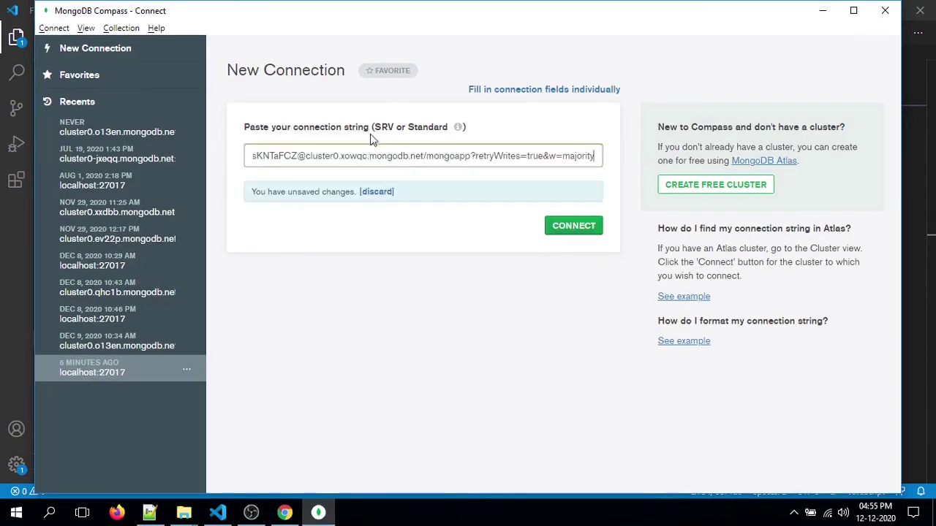
{"action": "left_click", "coordinate": [563, 228]}
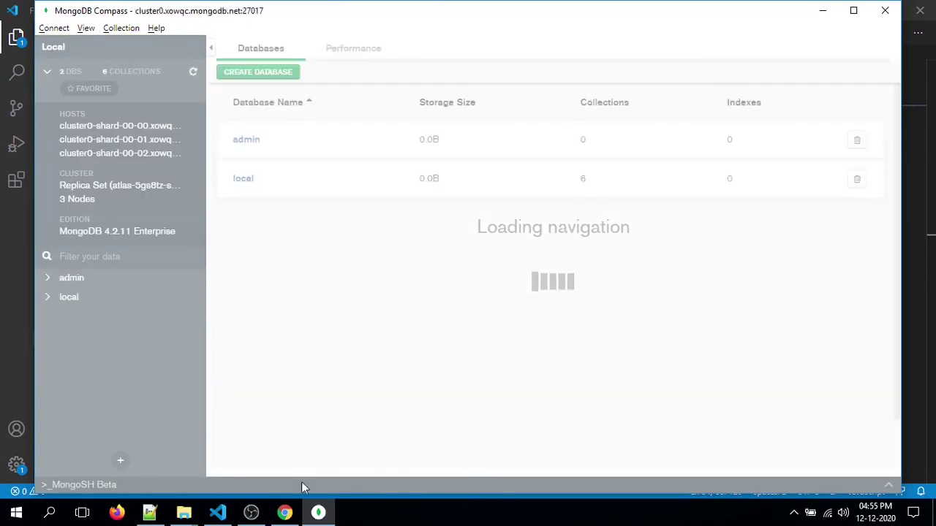
{"action": "left_click", "coordinate": [286, 514]}
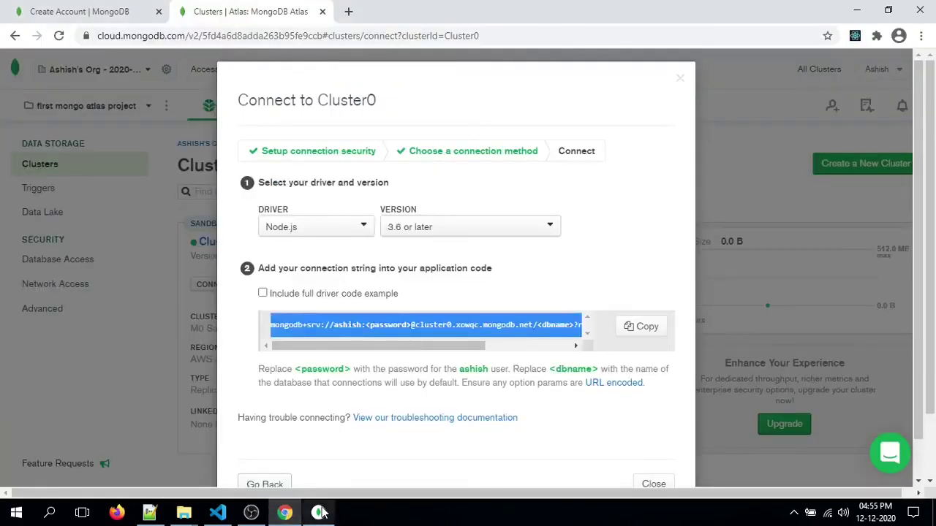
{"action": "left_click", "coordinate": [318, 513]}
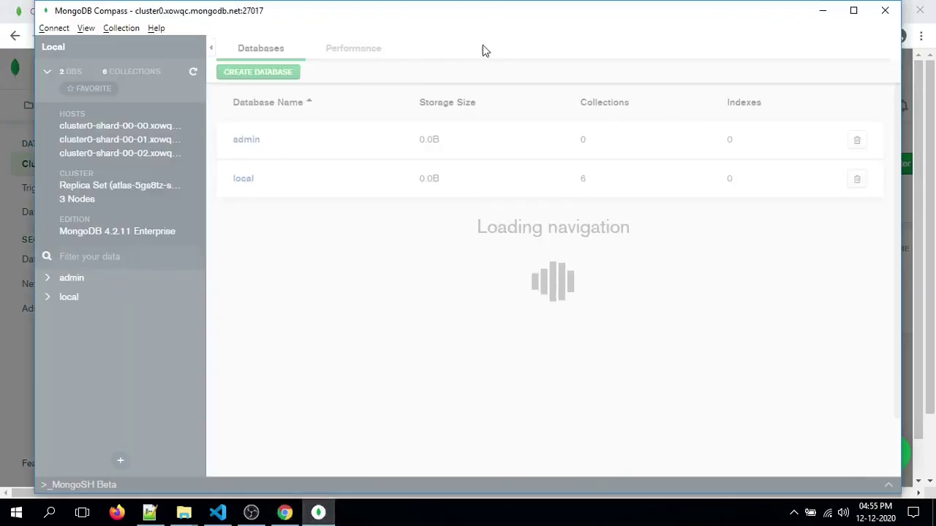